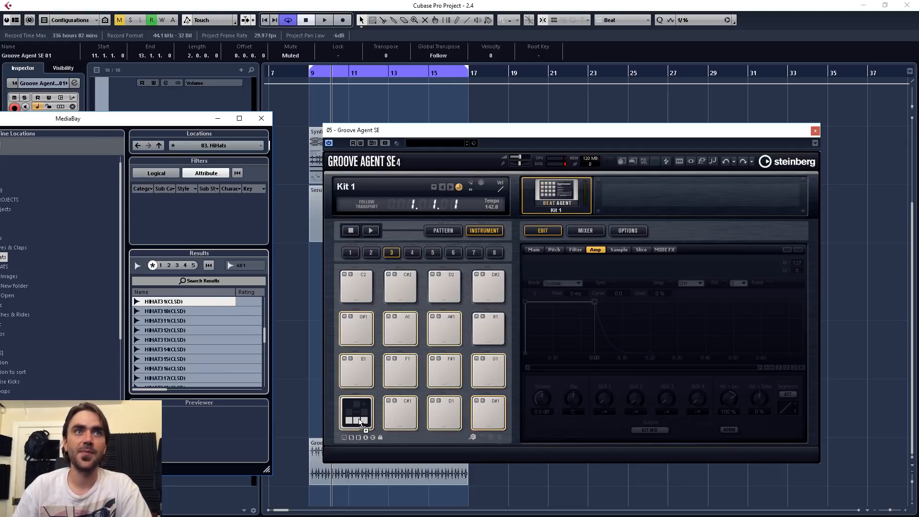
Load the selected closed hi-hat samples onto the Groove Agent pads starting at C1 and audition them before closing the sample browser and instrument.
mouse_move(363, 423)
mouse_down()
mouse_move(341, 429)
mouse_move(349, 427)
mouse_up()
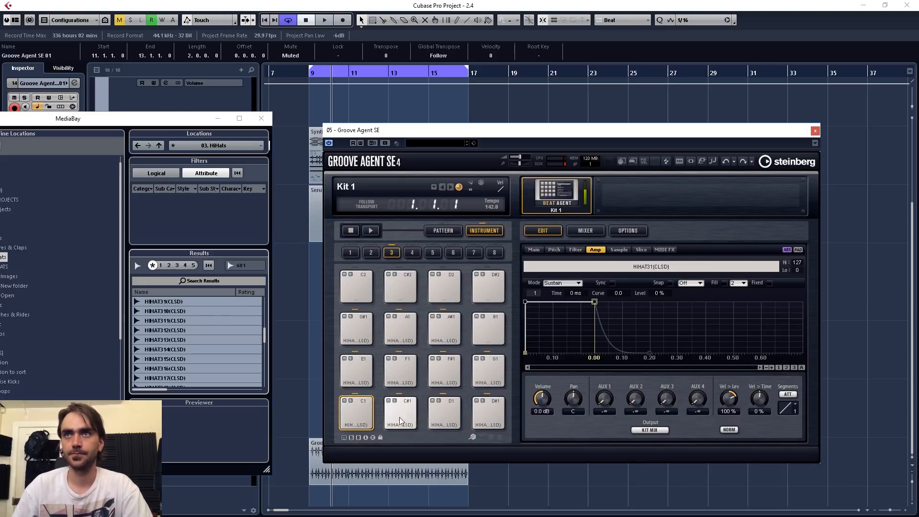
click(483, 419)
click(365, 377)
click(401, 374)
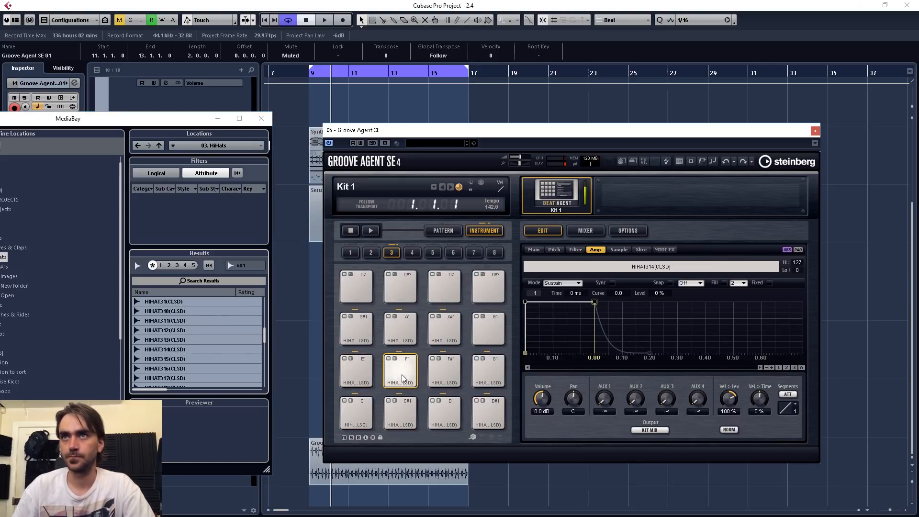
click(444, 373)
click(484, 373)
click(364, 337)
click(400, 335)
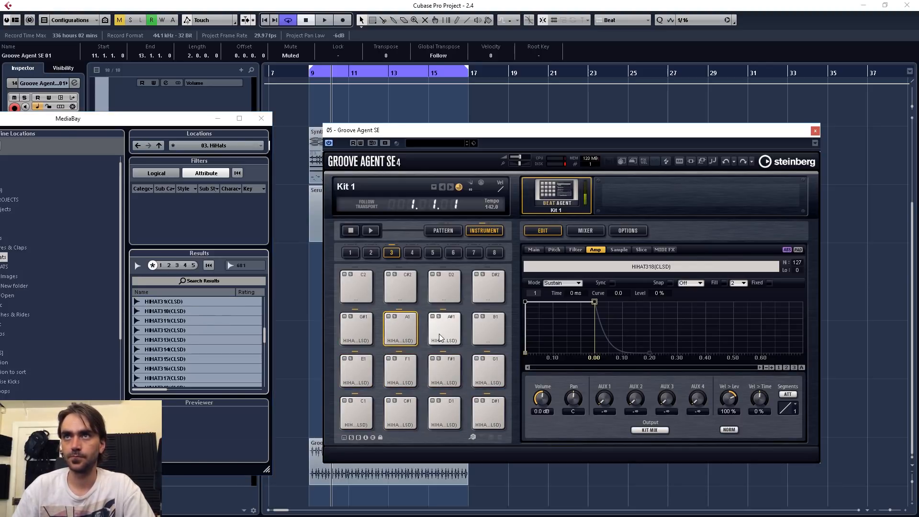
click(439, 334)
key(F5)
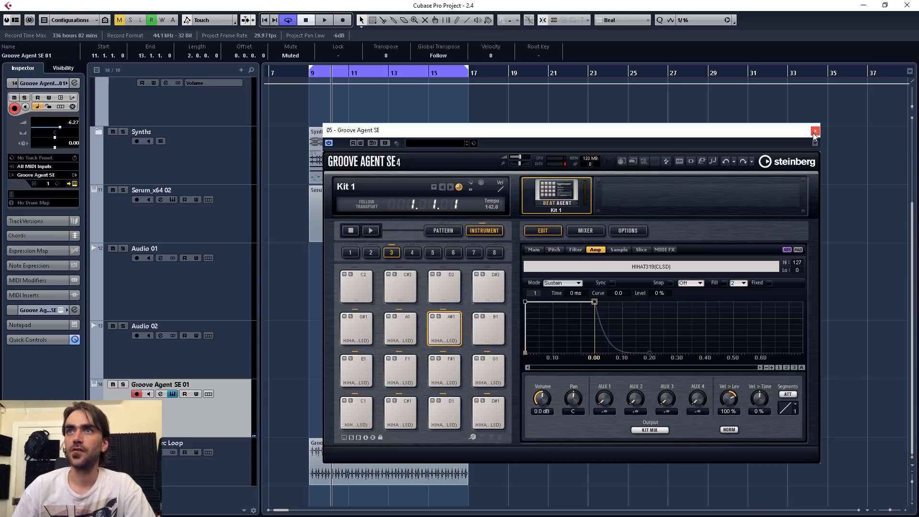
click(813, 132)
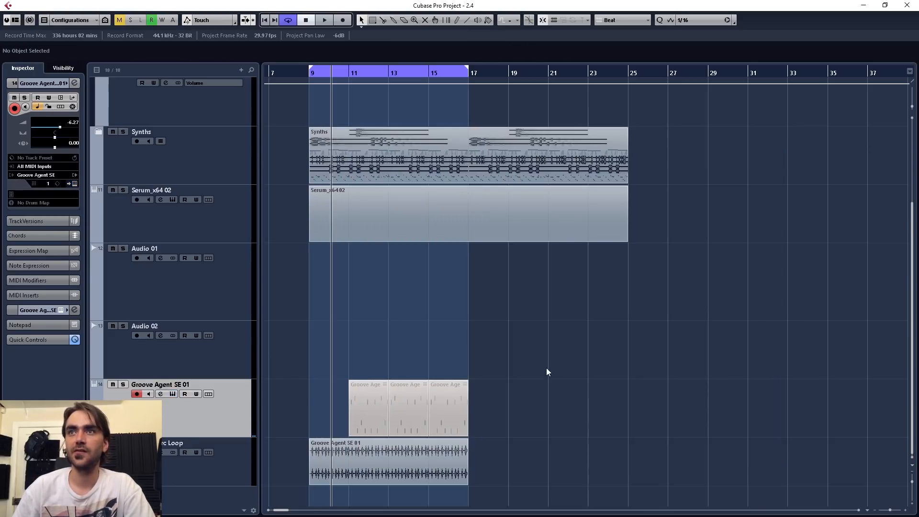
Delete the muted MIDI parts from the Groove Agent SE 01 track and solo the track.
drag(547, 372, 355, 407)
key(Delete)
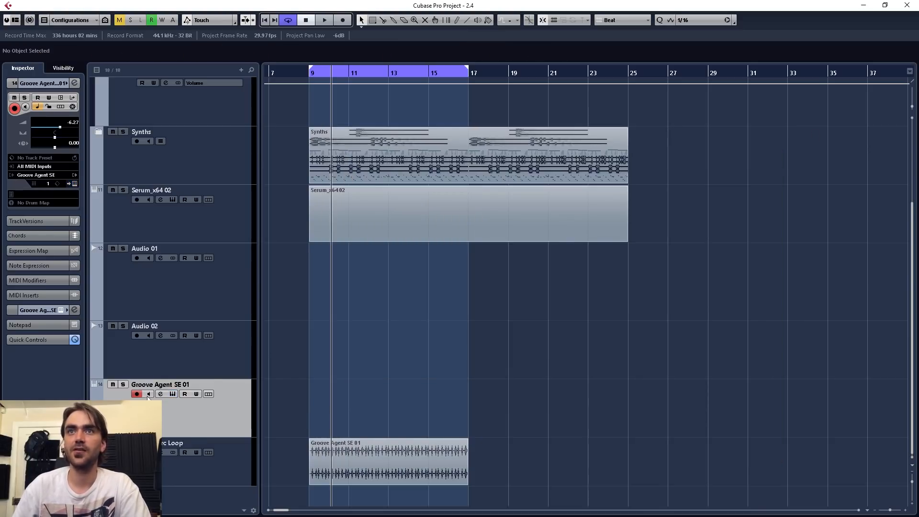
click(122, 385)
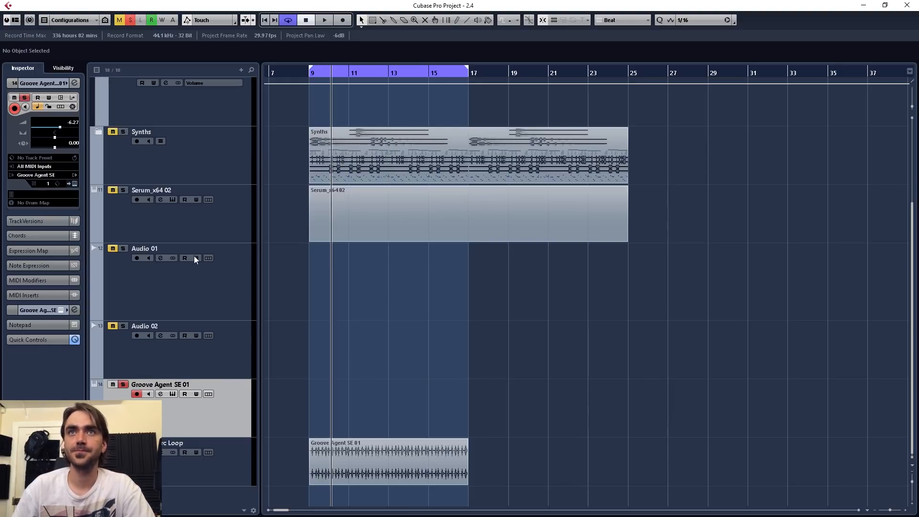
Insert the Arpache 5 MIDI effect on the Groove Agent SE 01 track with its play order set to Random.
click(51, 295)
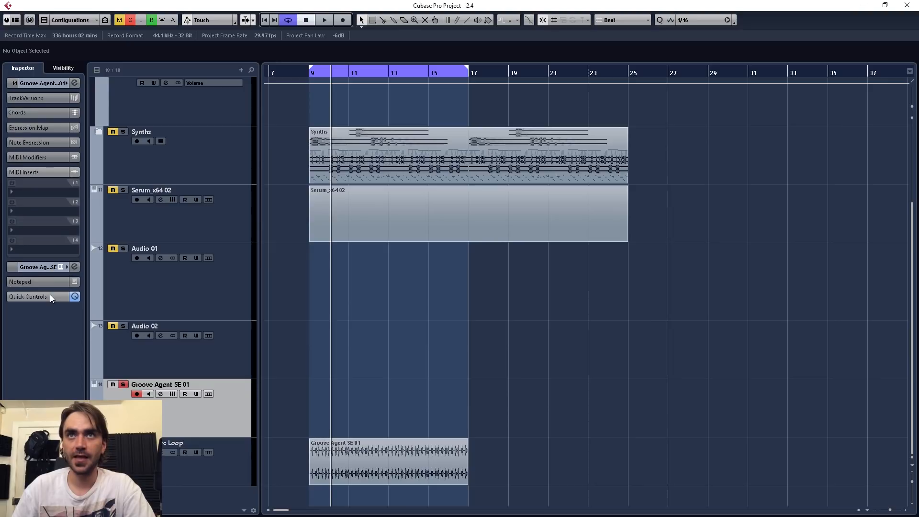
click(44, 192)
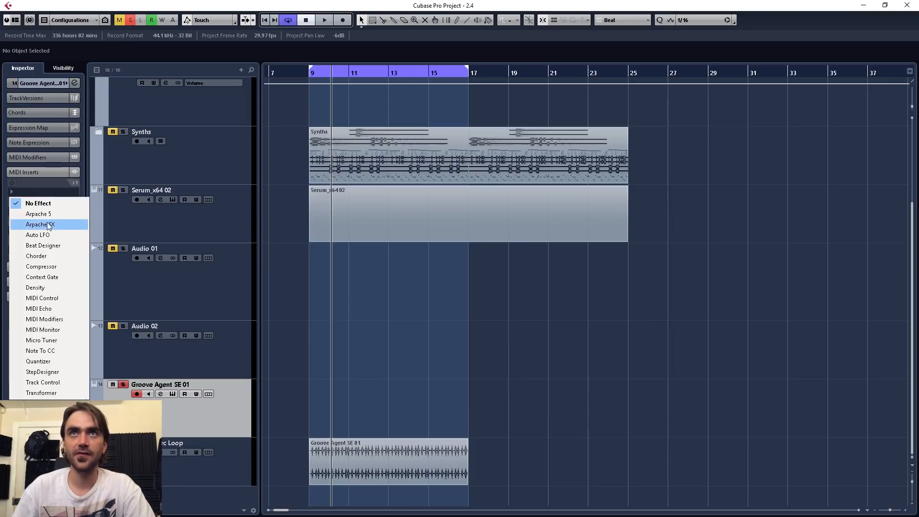
click(57, 213)
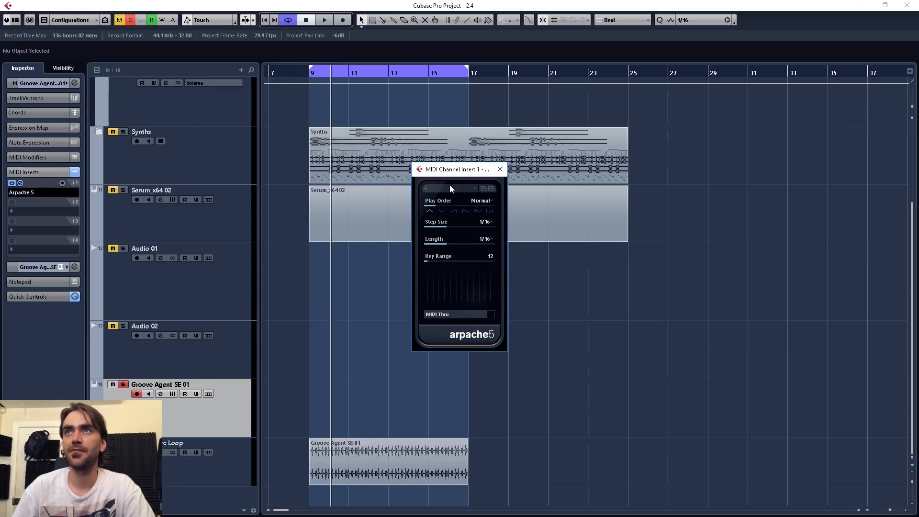
click(488, 201)
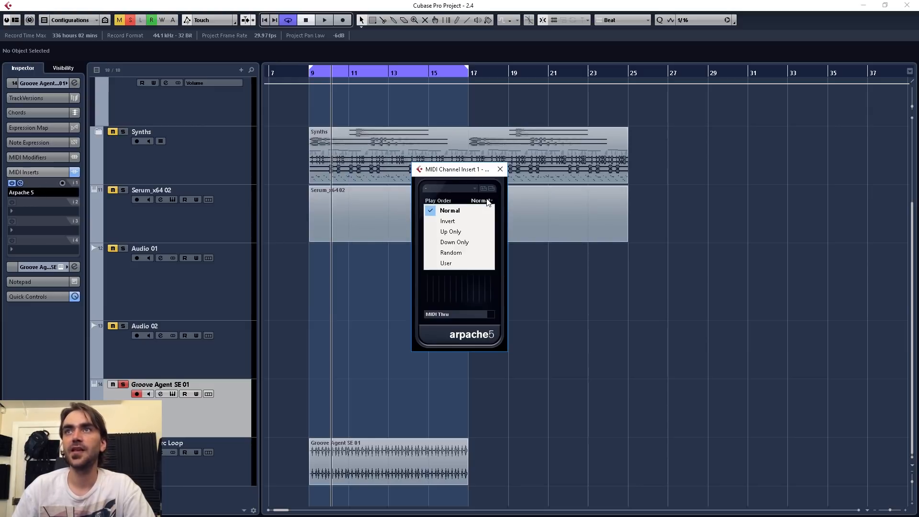
click(459, 252)
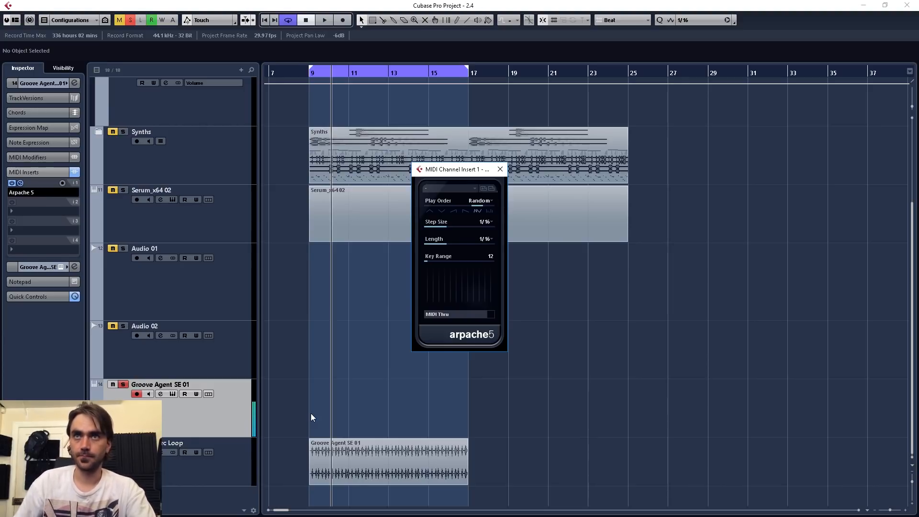
Create a Groove Agent MIDI part from bar 9 to 17 and fill it with two-bar notes on every key from C1 to B1.
double_click(325, 410)
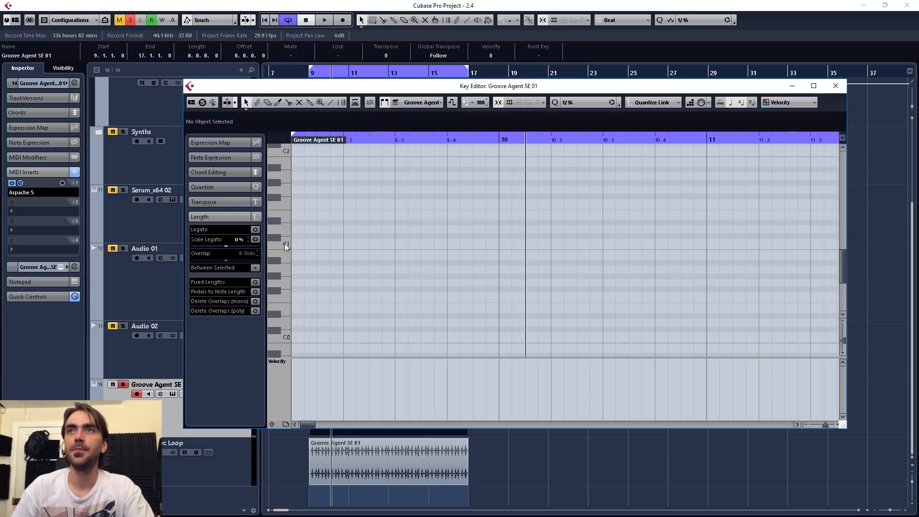
mouse_move(295, 243)
mouse_down()
mouse_move(489, 255)
mouse_move(695, 251)
mouse_up()
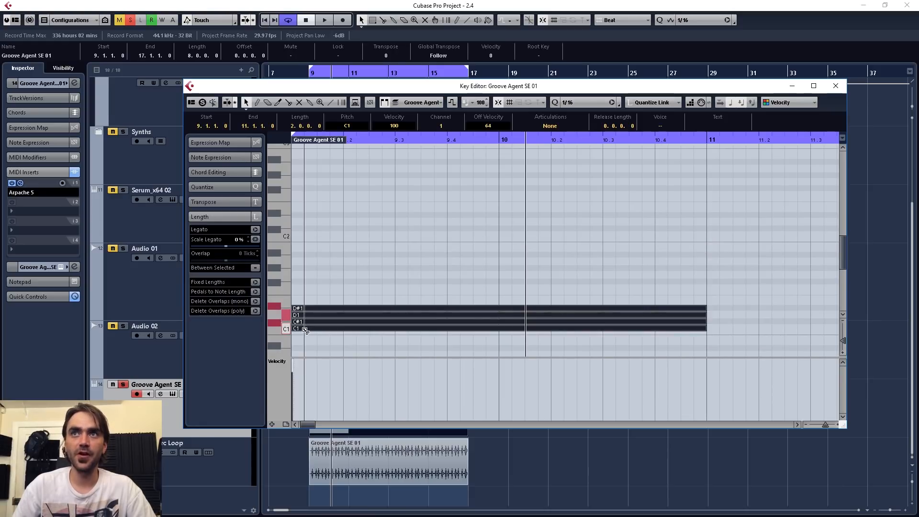
drag(305, 327, 304, 268)
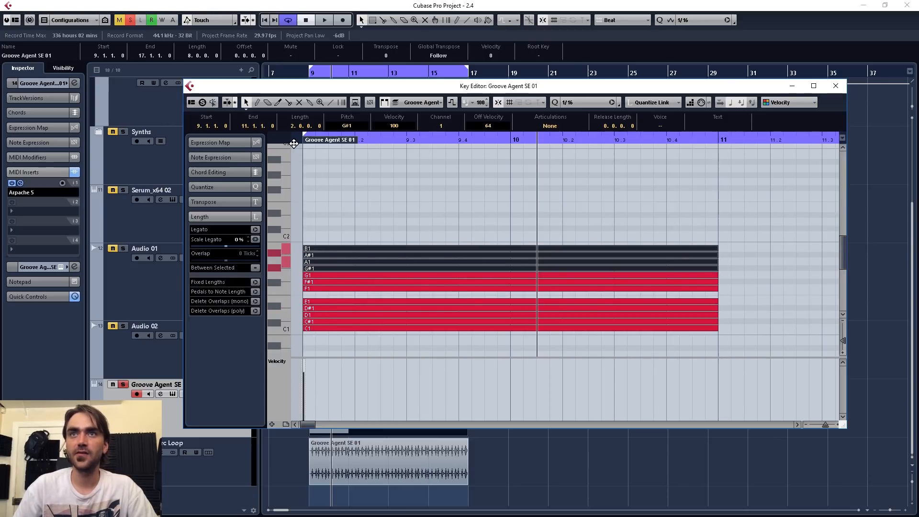
click(302, 139)
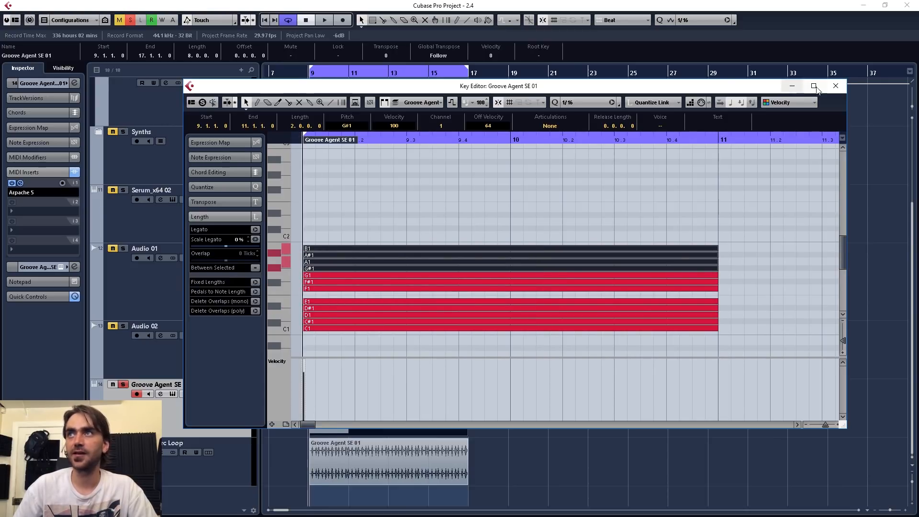
click(835, 86)
During playback, shorten the Groove Agent MIDI part to two bars and repeat it up to bar 17, closing the Arpache 5 window.
key(space)
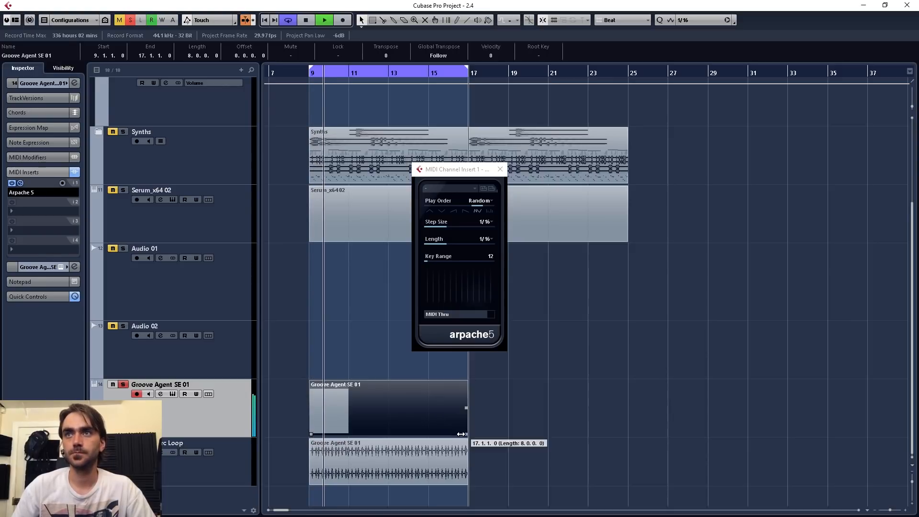
drag(460, 433, 442, 411)
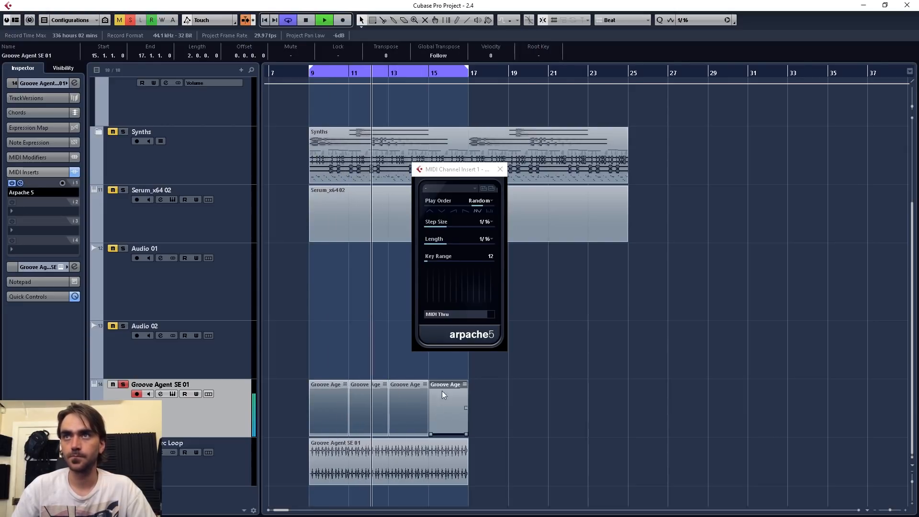
click(499, 168)
click(546, 364)
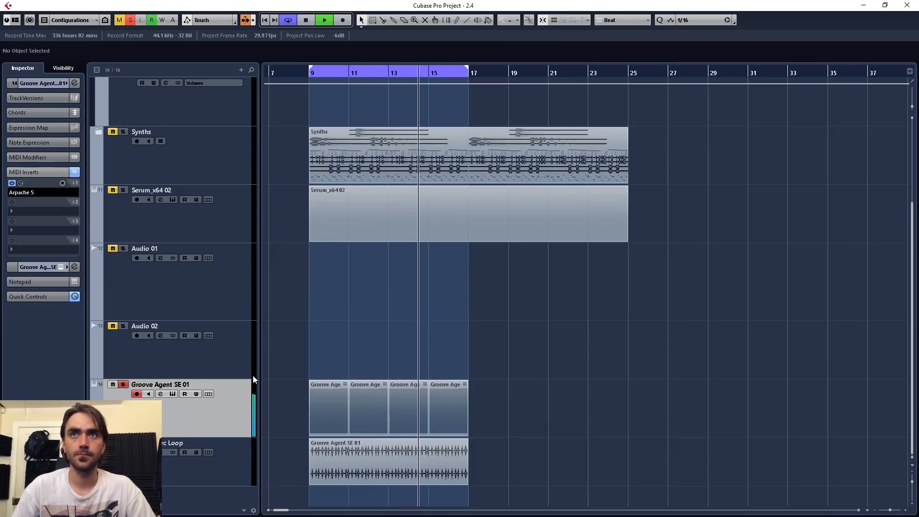
Set the Groove Agent SE 01 track volume to -6.78 while the pattern plays, and stop playback.
click(53, 83)
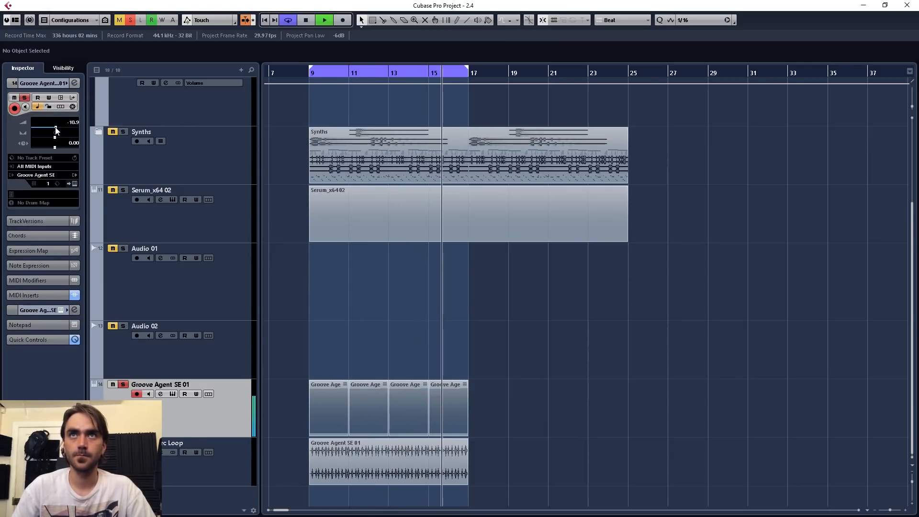
drag(55, 128, 53, 128)
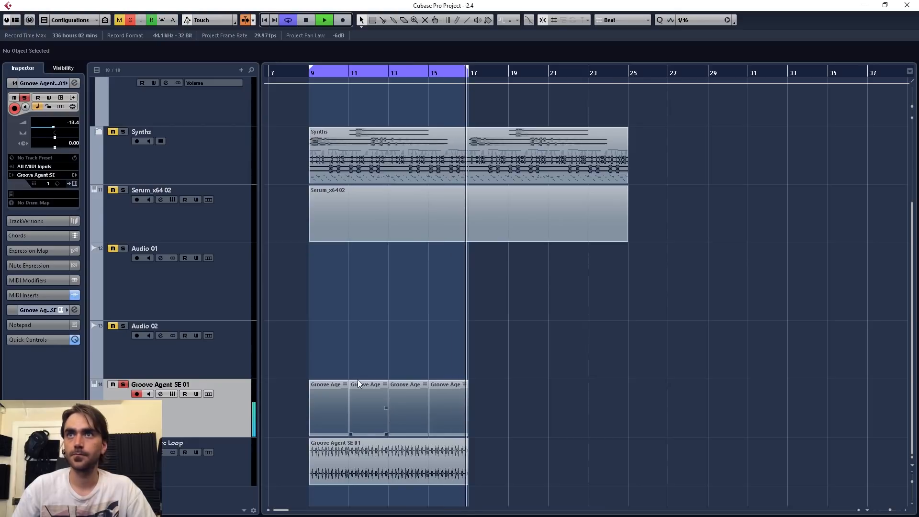
click(58, 125)
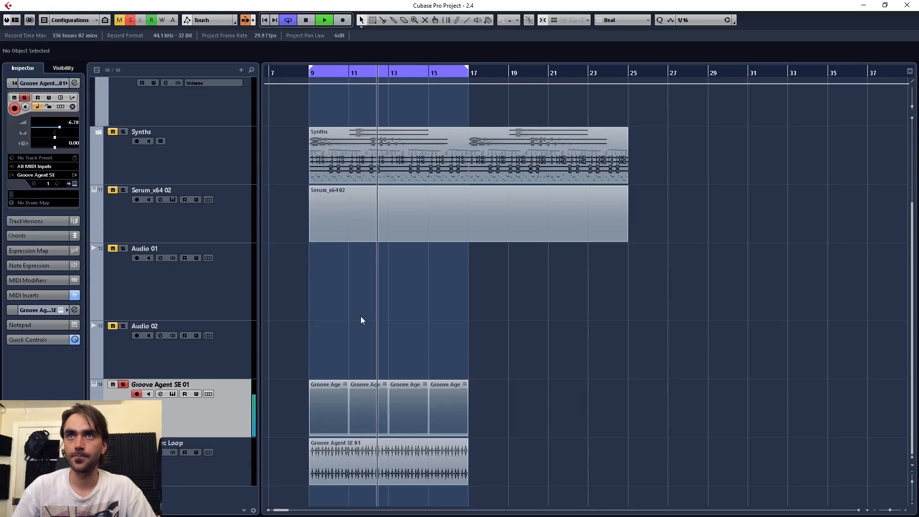
key(space)
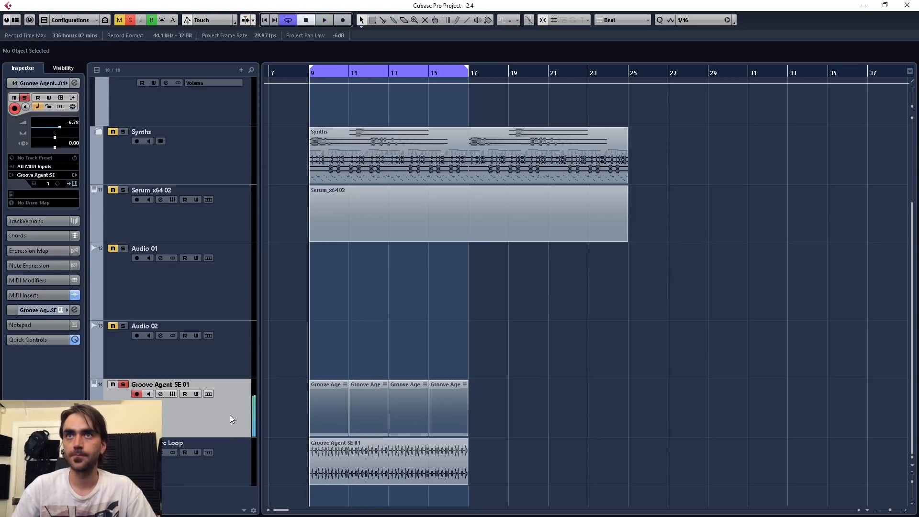
Open the Groove Agent SE instrument and audition the hi-hat samples on pads A1 and E1.
click(75, 183)
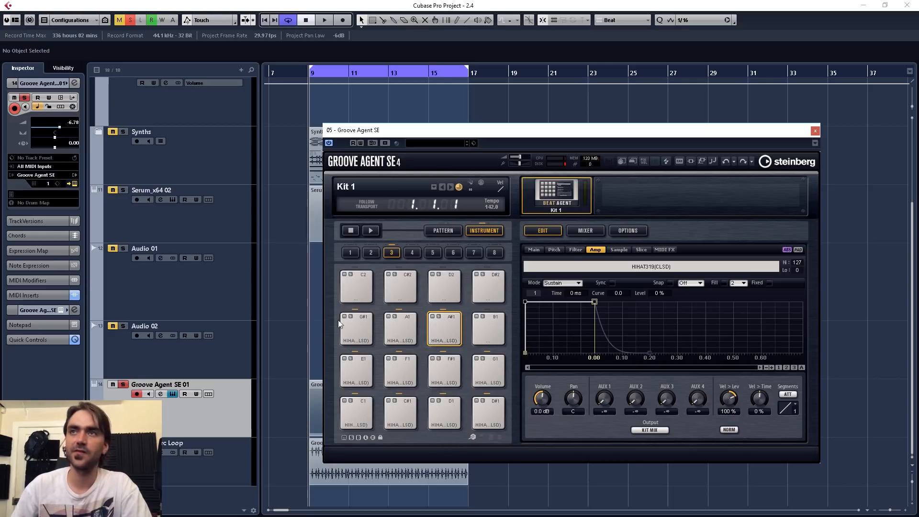
click(392, 328)
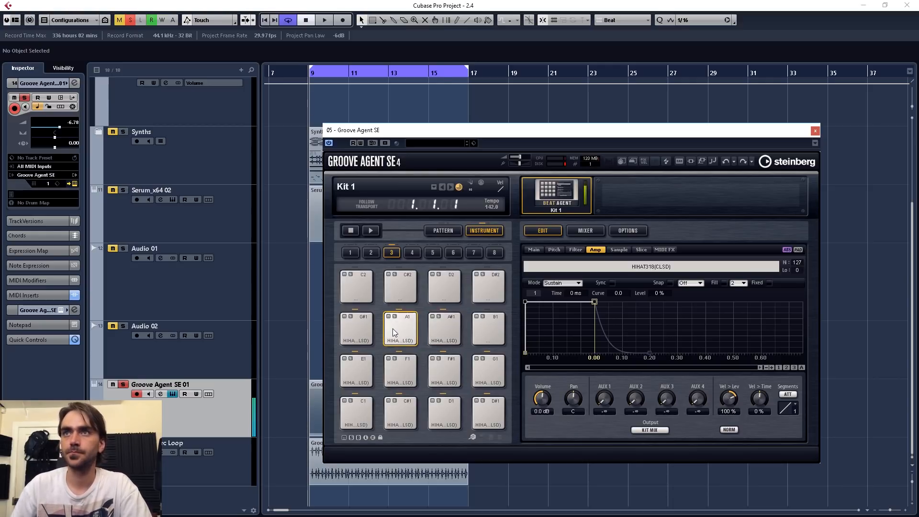
click(357, 369)
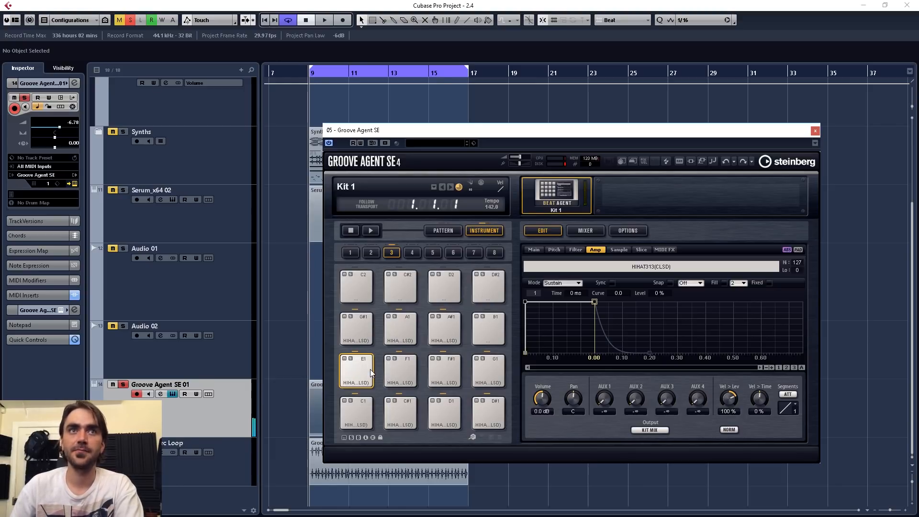
Browse and preview further hi-hat samples in the MediaBay results, and close MediaBay.
key(F5)
scroll(189, 376, down, 1)
key(Down)
key(Down)
key(Down)
scroll(210, 367, down, 1)
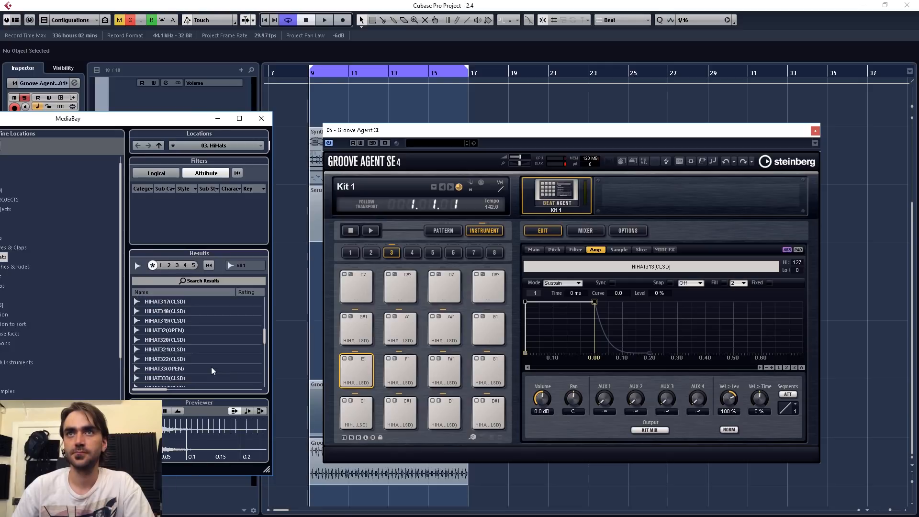
key(Down)
key(Down)
key(F5)
Play back the randomized hi-hat pattern, close the Groove Agent SE window and stop playback.
key(space)
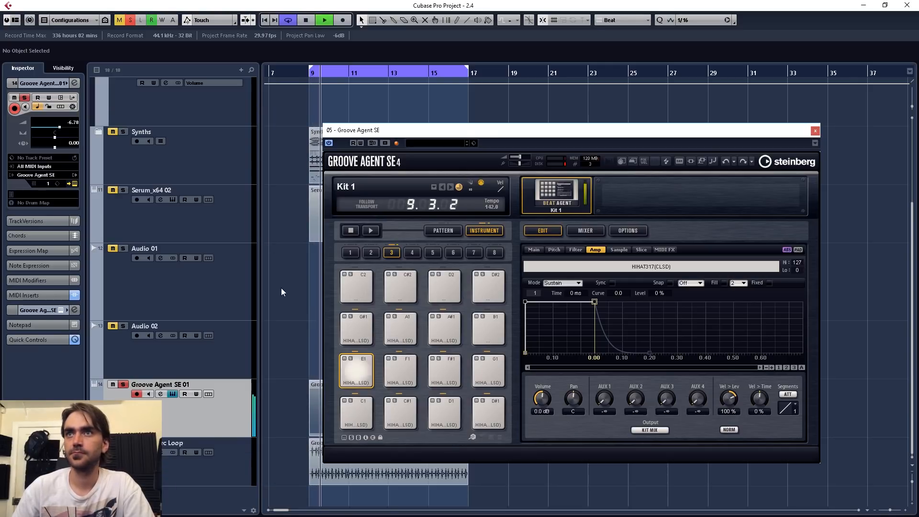
click(814, 130)
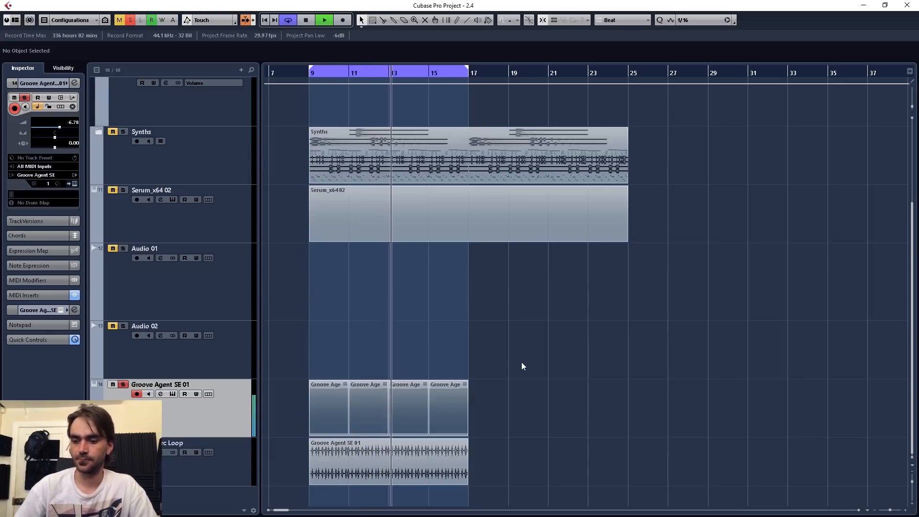
key(space)
Render the Groove Agent MIDI parts from bar 9 to 17 in place to audio with the current settings.
click(334, 409)
right_click(329, 415)
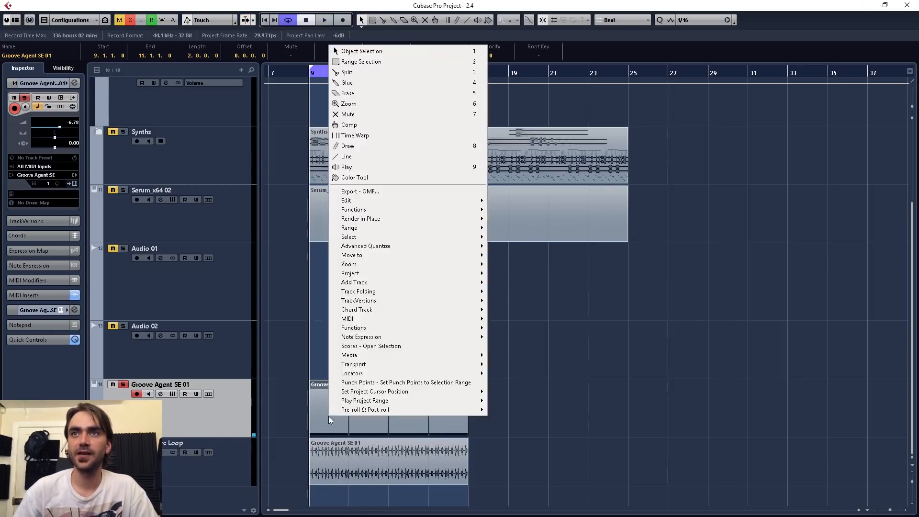
mouse_move(383, 224)
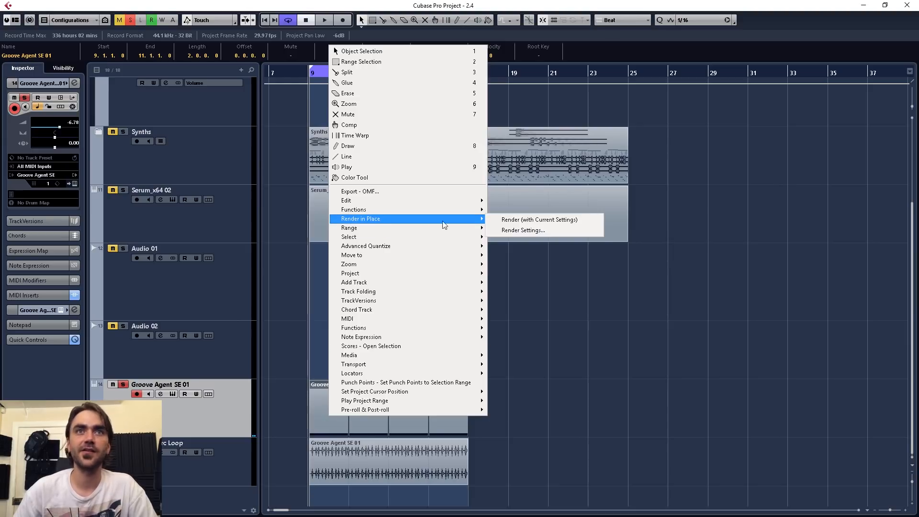
click(516, 221)
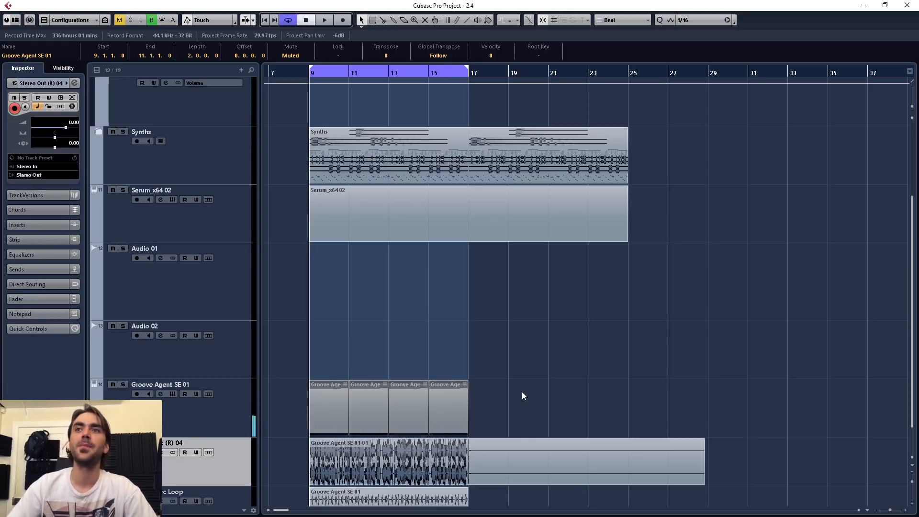
Trim the rendered hi-hat audio event to end at bar 17 and play it back.
scroll(521, 392, down, 1)
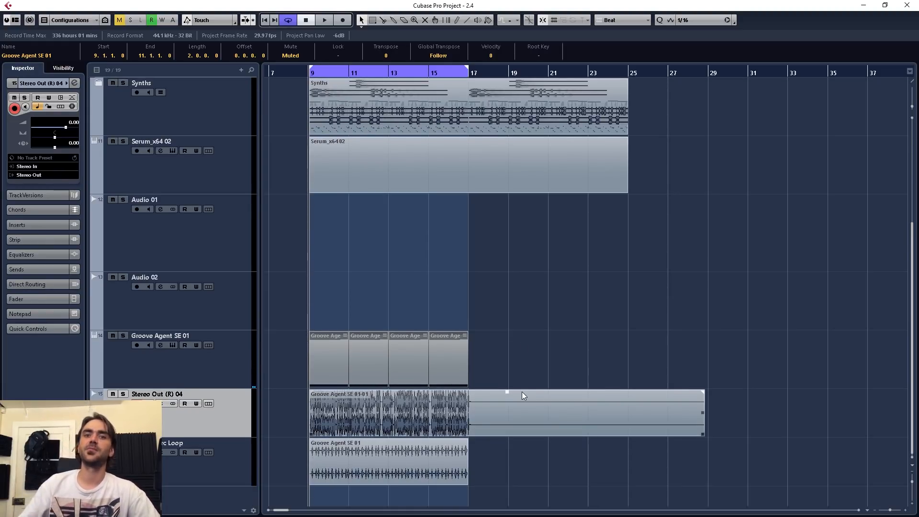
click(521, 392)
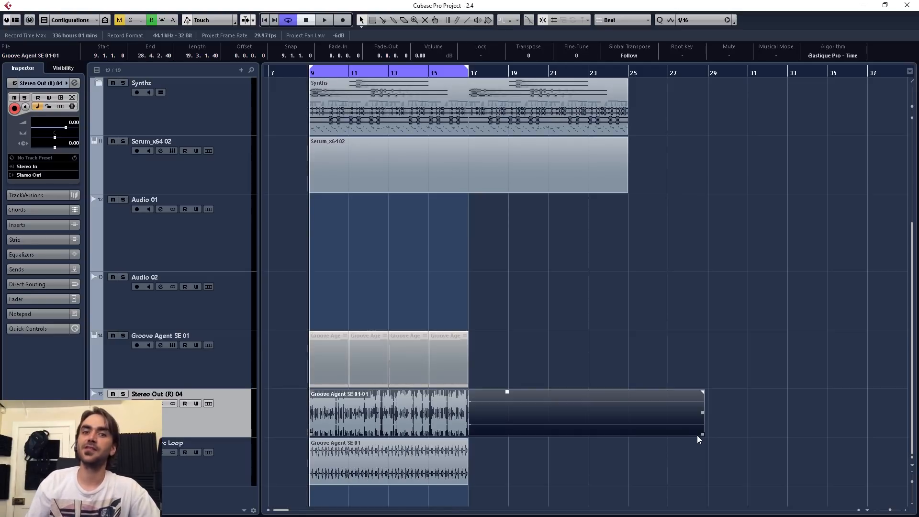
key(space)
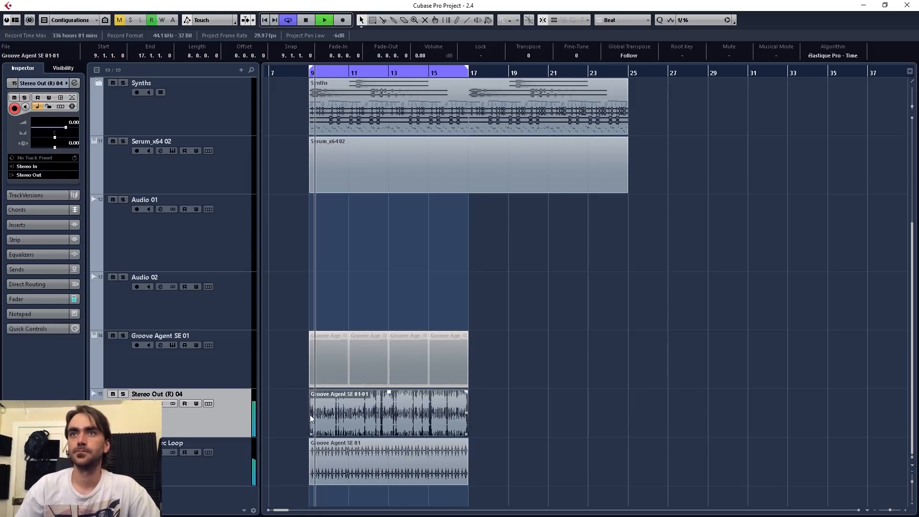
Trim the start of the rendered hi-hat event to bar 11 and move the event back to bar 9.
scroll(335, 424, up, 1)
scroll(335, 424, up, 4)
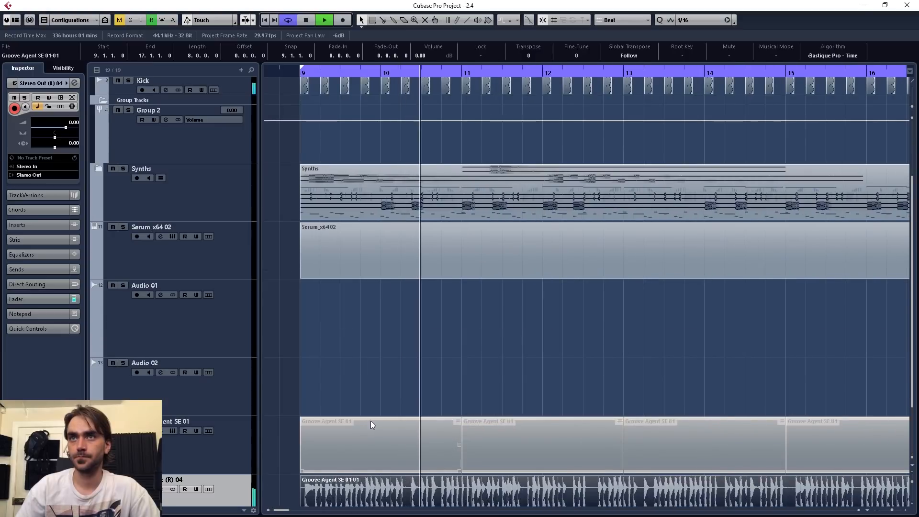
scroll(467, 420, right, 1)
scroll(440, 418, left, 1)
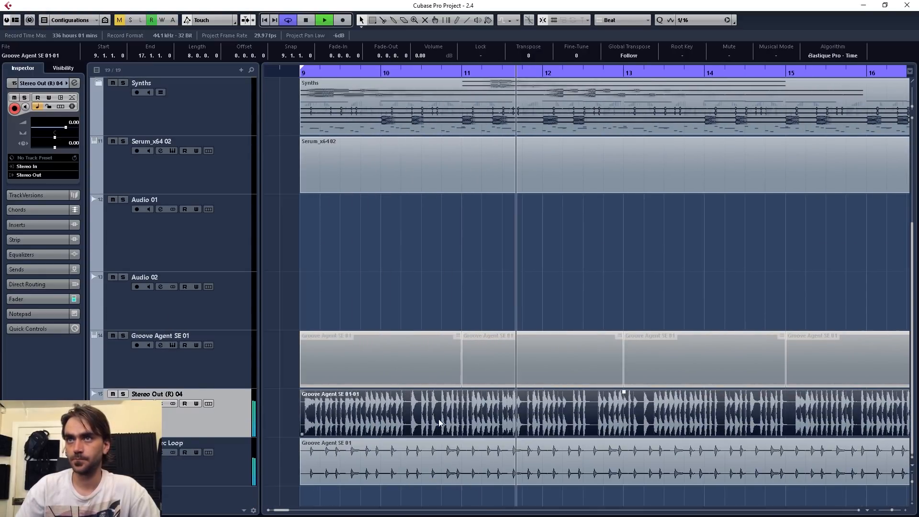
drag(301, 432, 467, 418)
scroll(578, 410, down, 4)
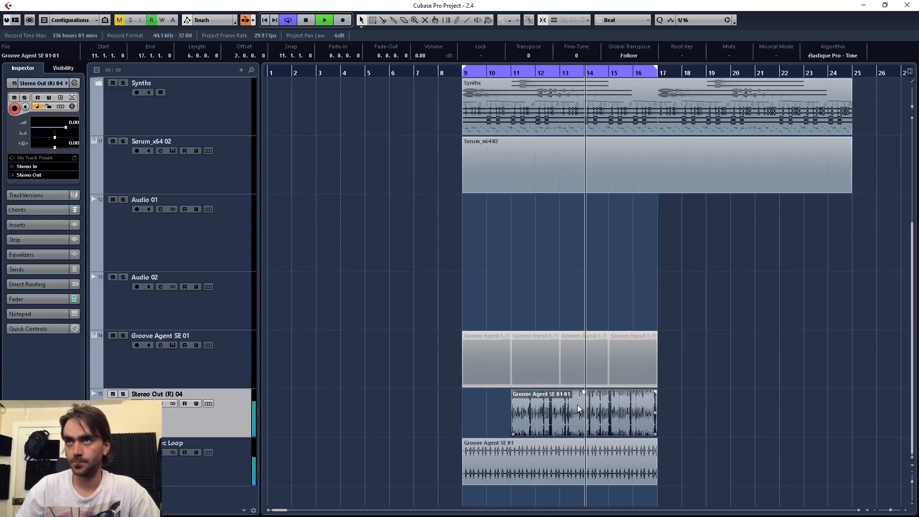
drag(578, 410, 521, 406)
Shorten the rendered hi-hat event to end at bar 11 and duplicate it three times to fill up to bar 17.
key(space)
key(space)
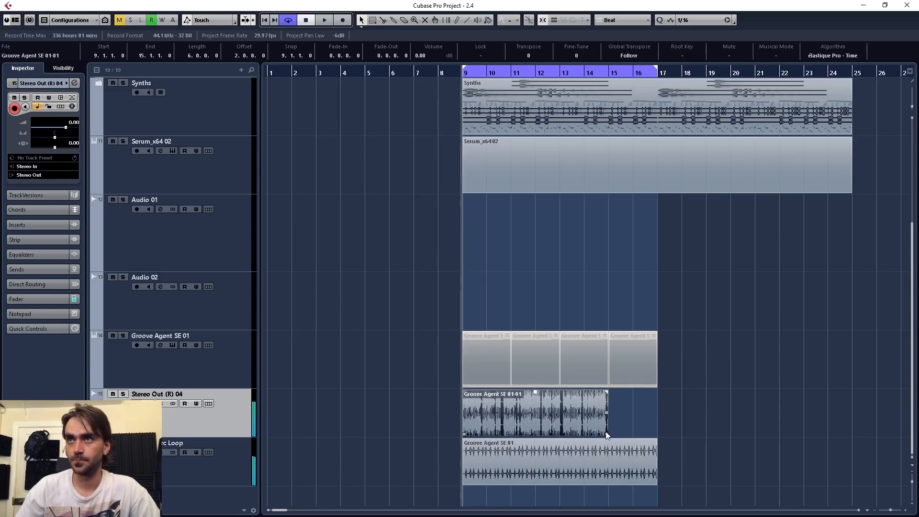
key(space)
drag(605, 432, 507, 429)
key(space)
key(space)
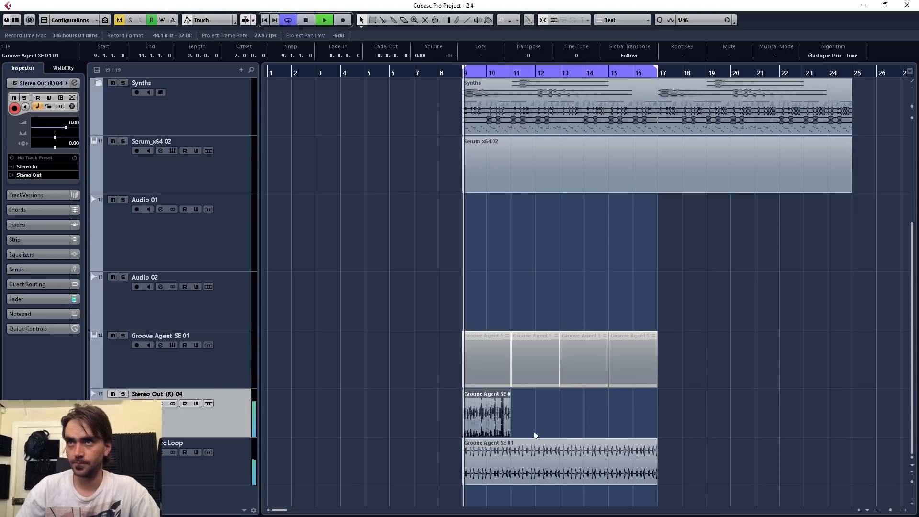
key(ctrl+d)
key(ctrl+d)
key(ctrl+d)
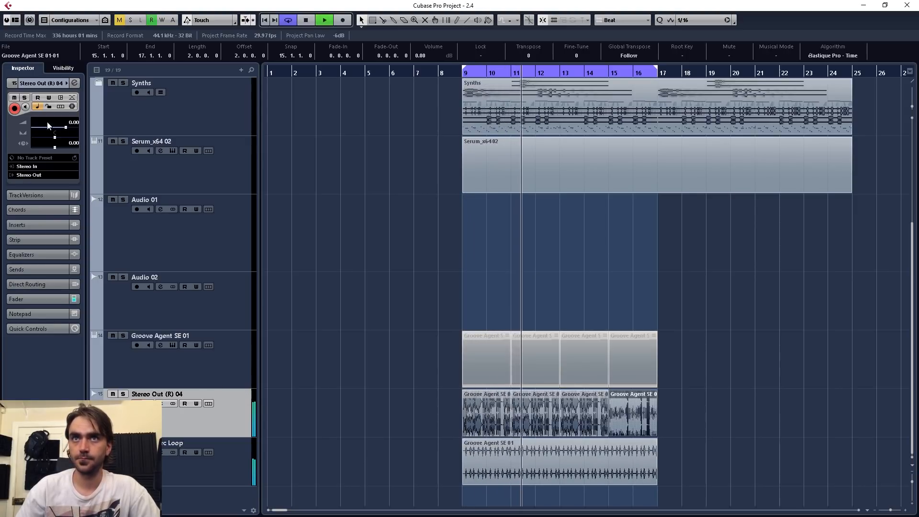
Lower the Stereo Out (R) 04 track's volume to about -6.27 dB and the Digital Perc Loop track's to about -2.20 dB.
drag(70, 125, 61, 132)
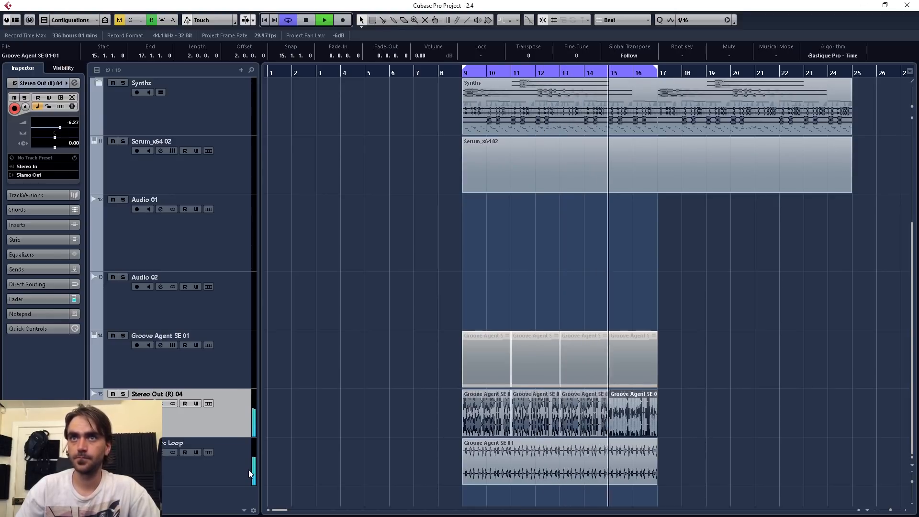
click(237, 466)
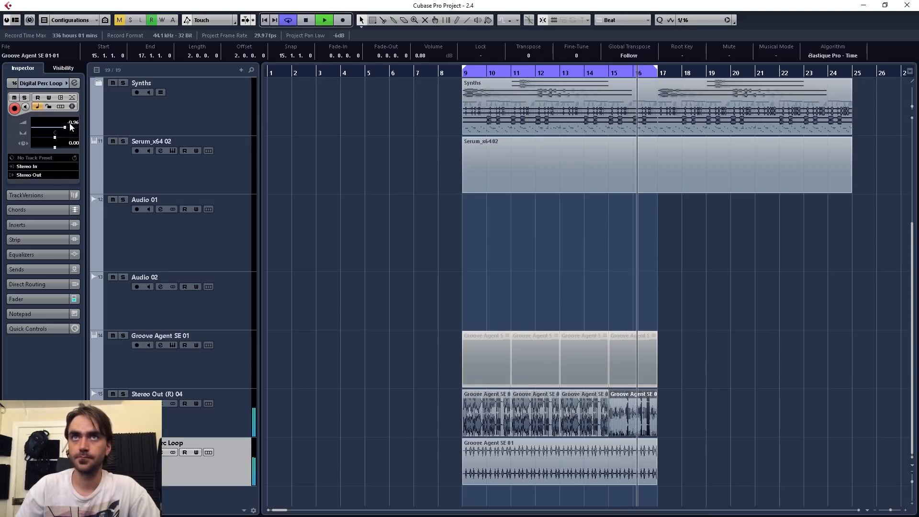
drag(70, 122, 64, 126)
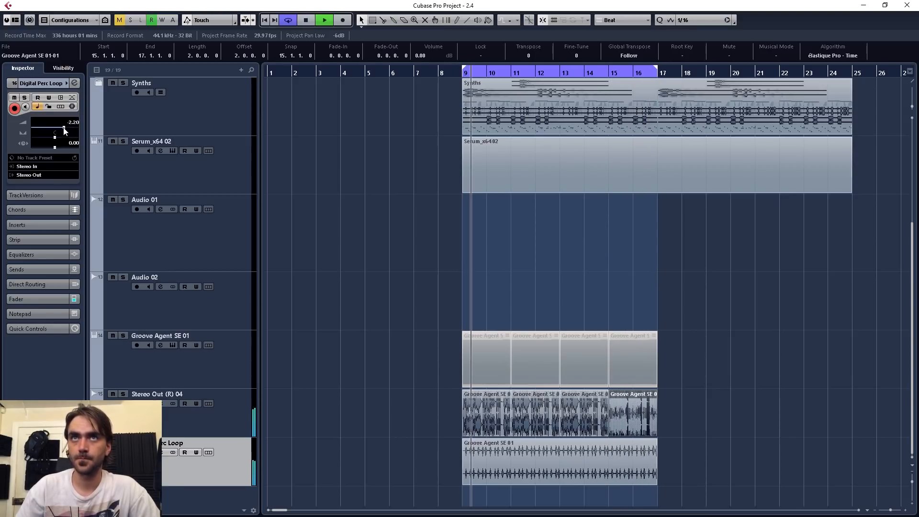
Listen to the Stereo Out (R) 04 hi-hat track on its own and stop playback.
click(234, 410)
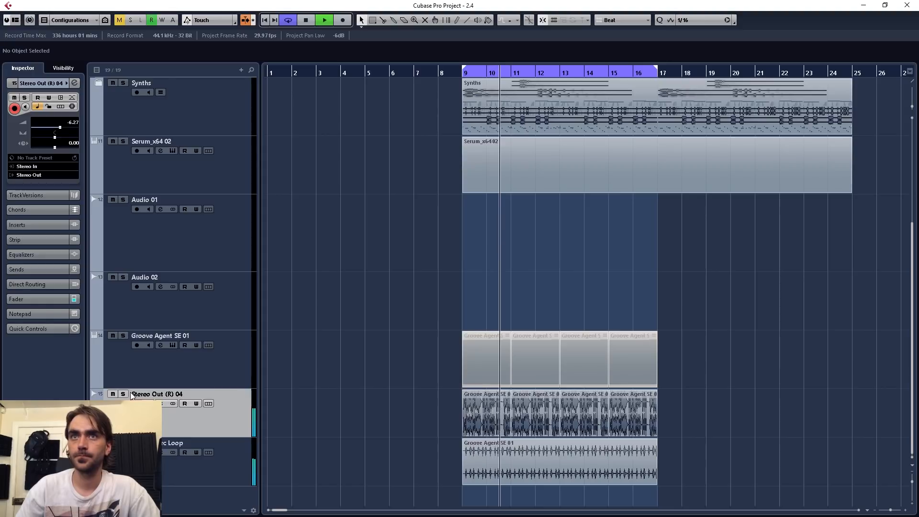
click(123, 394)
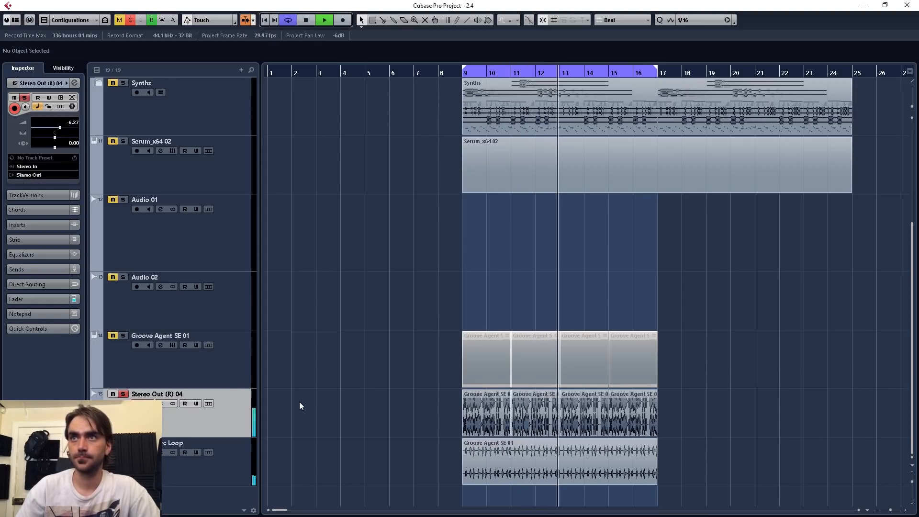
key(space)
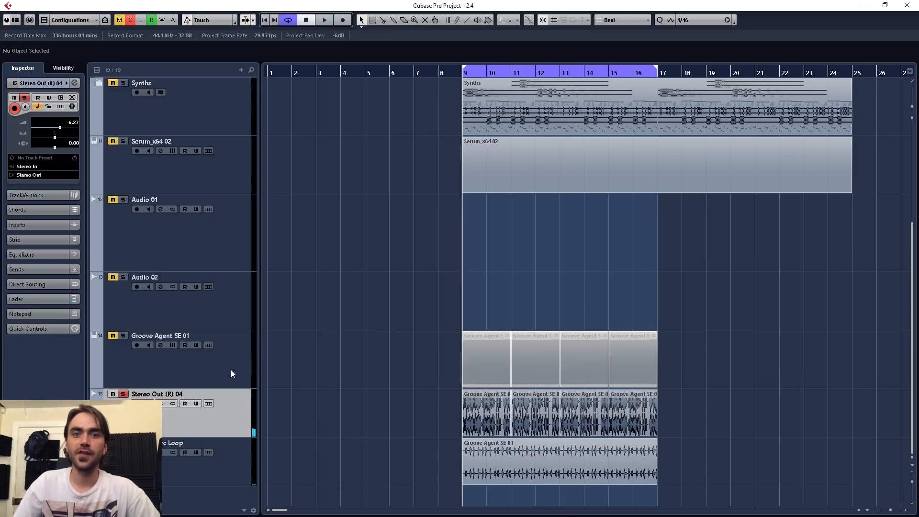
Turn the first EQ band of the Stereo Out (R) 04 channel into a low-cut filter and raise its frequency.
click(160, 404)
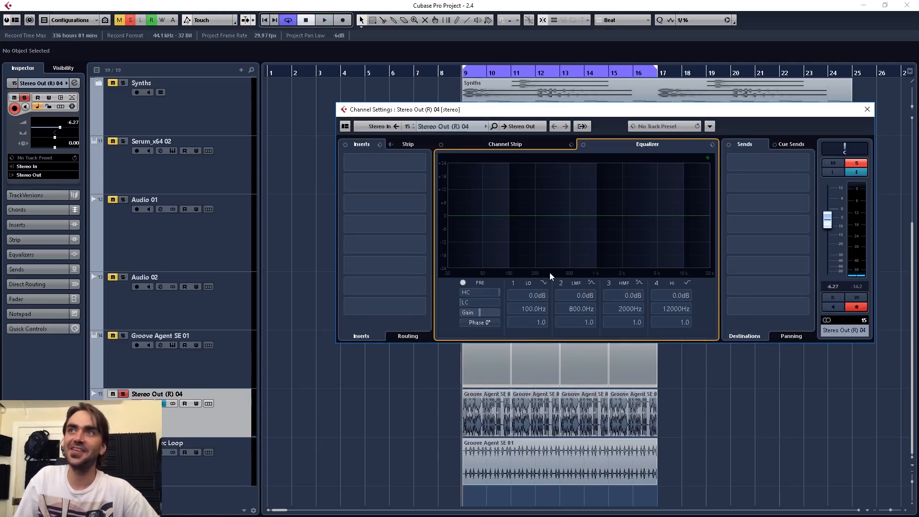
click(544, 282)
click(562, 322)
click(512, 283)
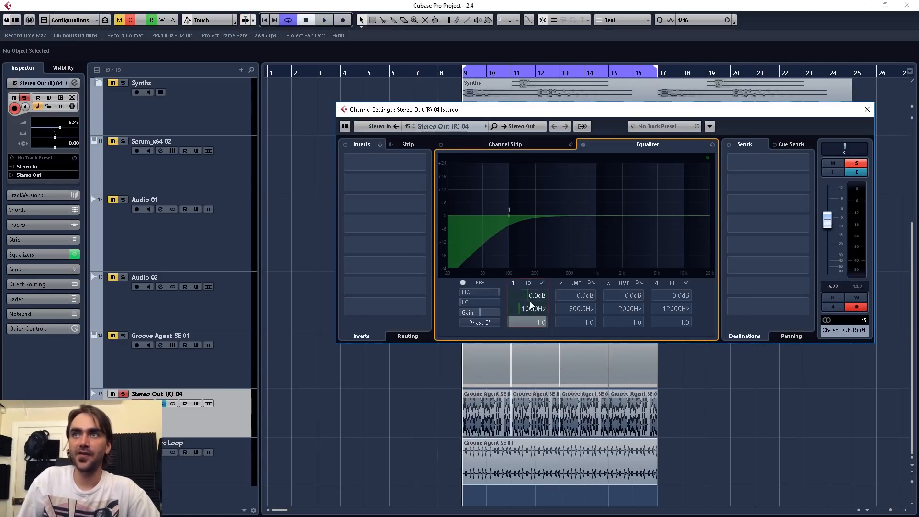
drag(527, 313, 535, 294)
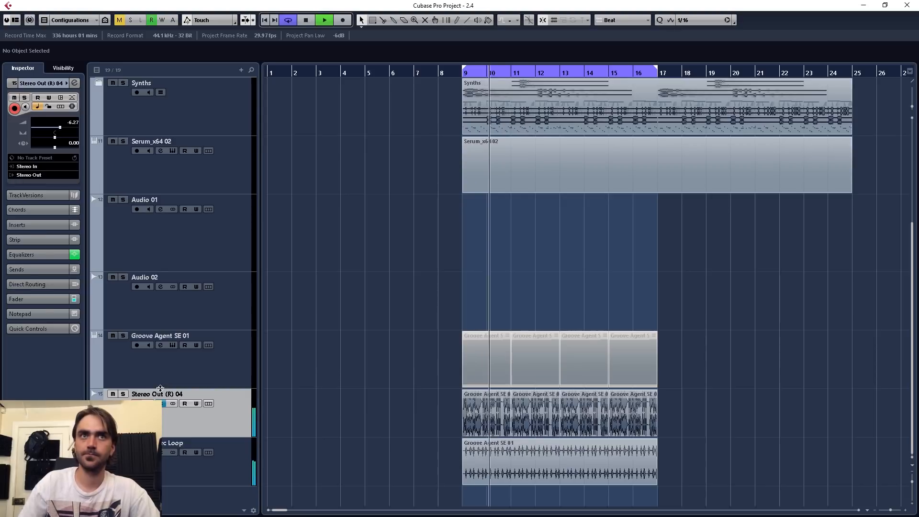
Set the low-cut frequency to about 3940 Hz during playback and lower the channel's volume to about -6.75 dB.
click(74, 83)
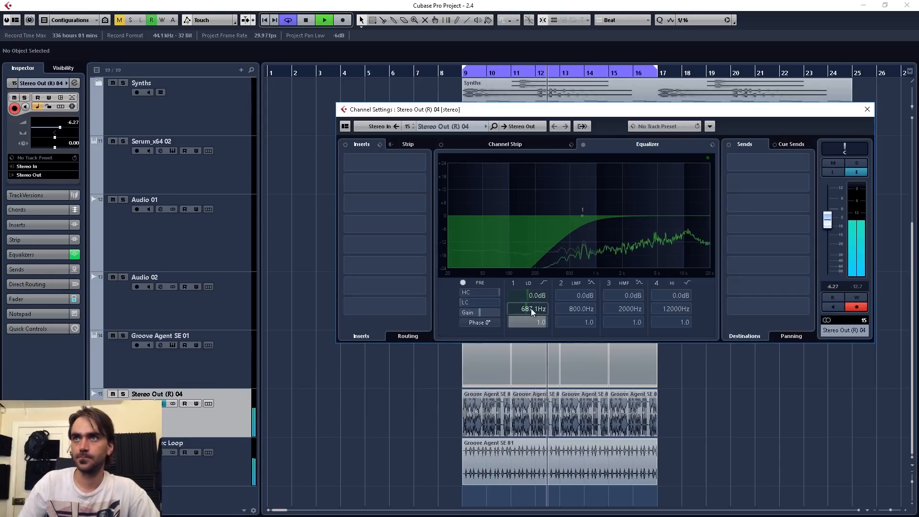
scroll(530, 308, up, 10)
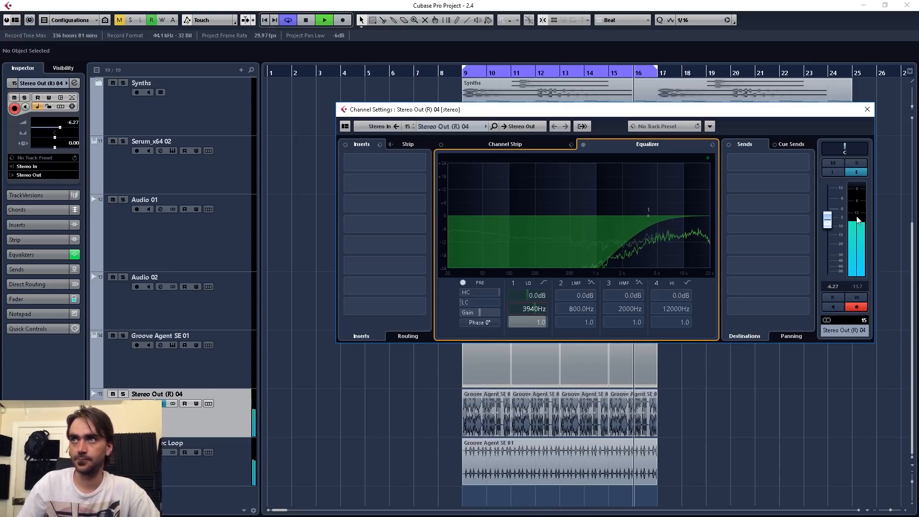
drag(826, 222, 827, 224)
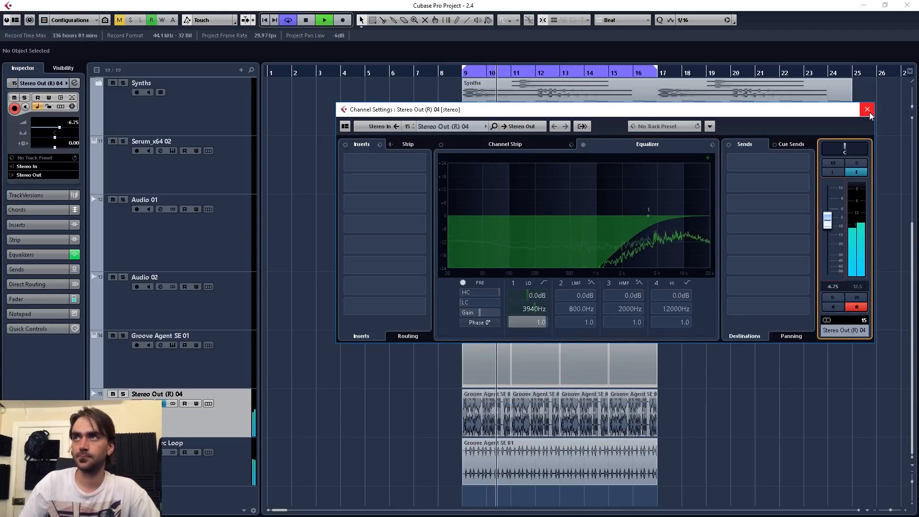
key(space)
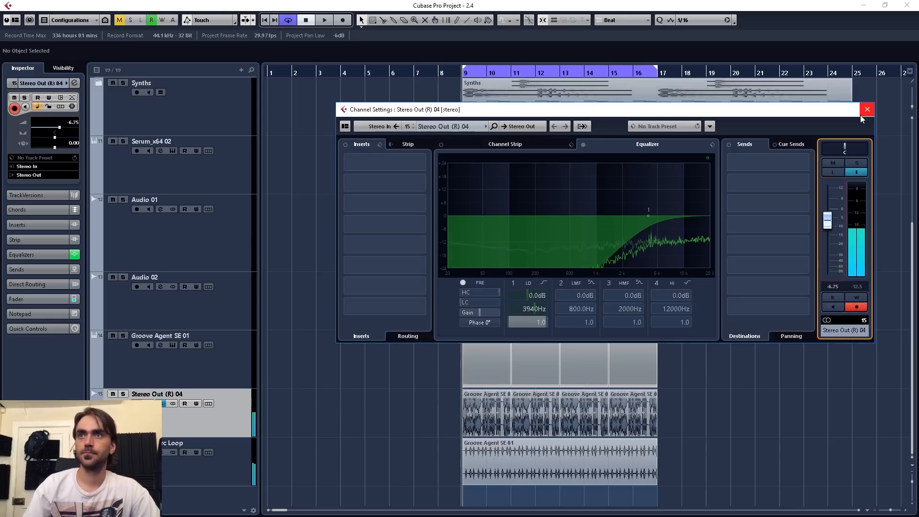
Load LFOTool into the channel's fourth insert slot, replacing the LFOTool_x64 version inserted first.
click(386, 222)
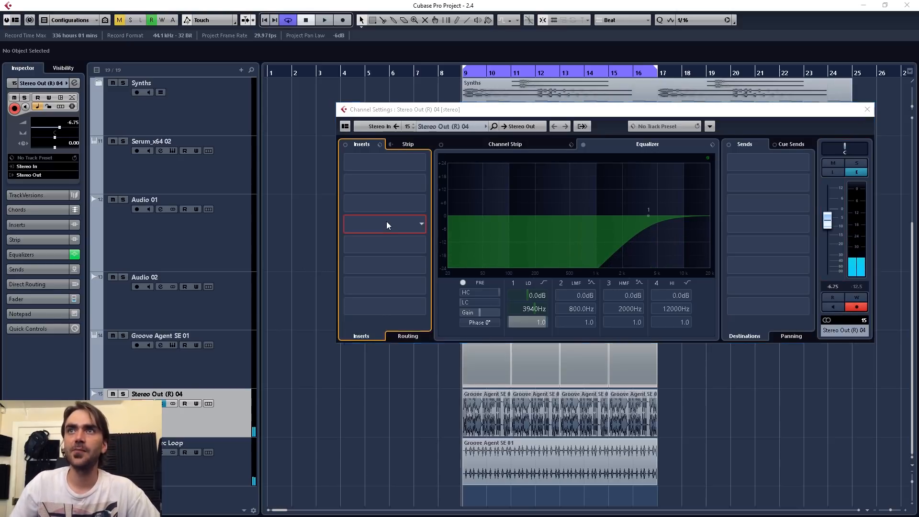
click(386, 221)
text(lfo)
key(Down)
key(Return)
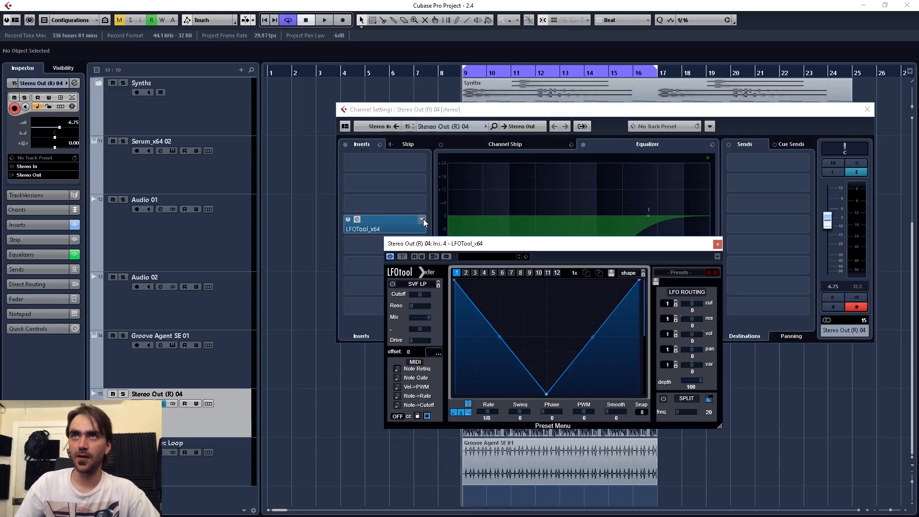
click(423, 219)
click(391, 300)
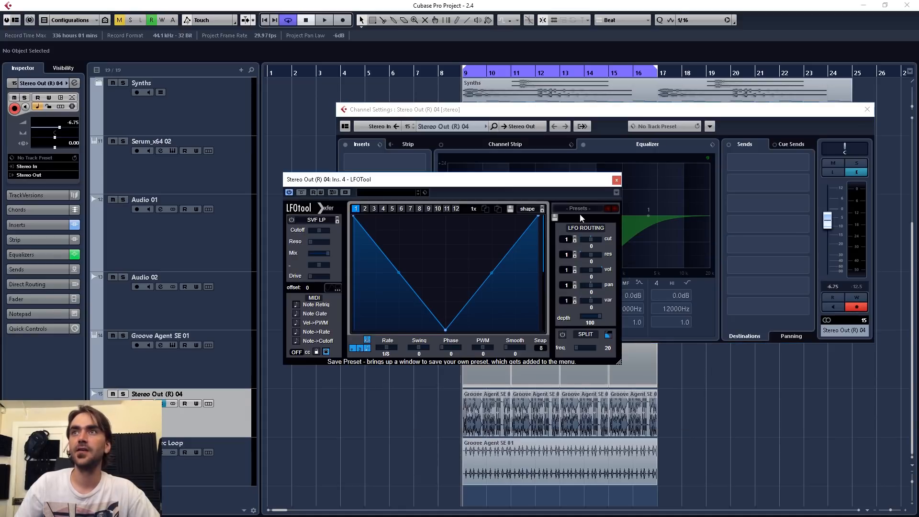
Set LFOTool's volume modulation amount to 100 and close the channel settings window.
click(582, 208)
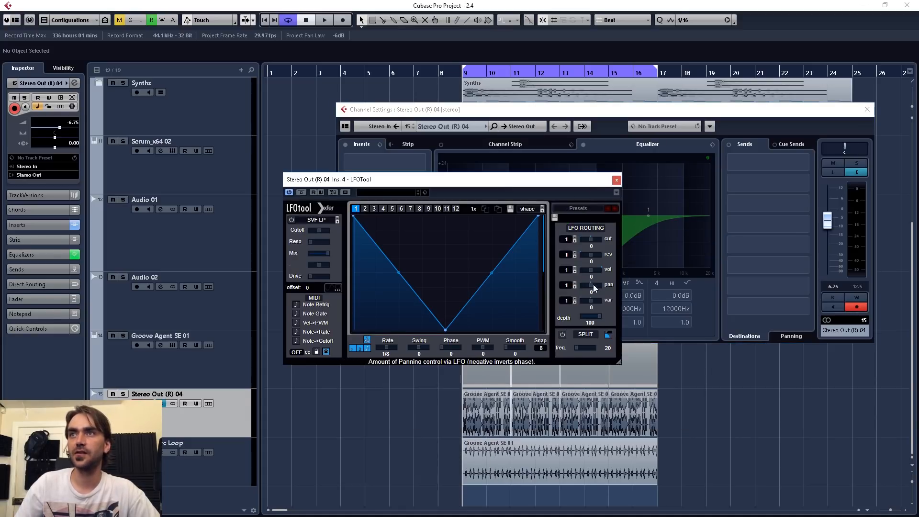
drag(592, 275, 628, 274)
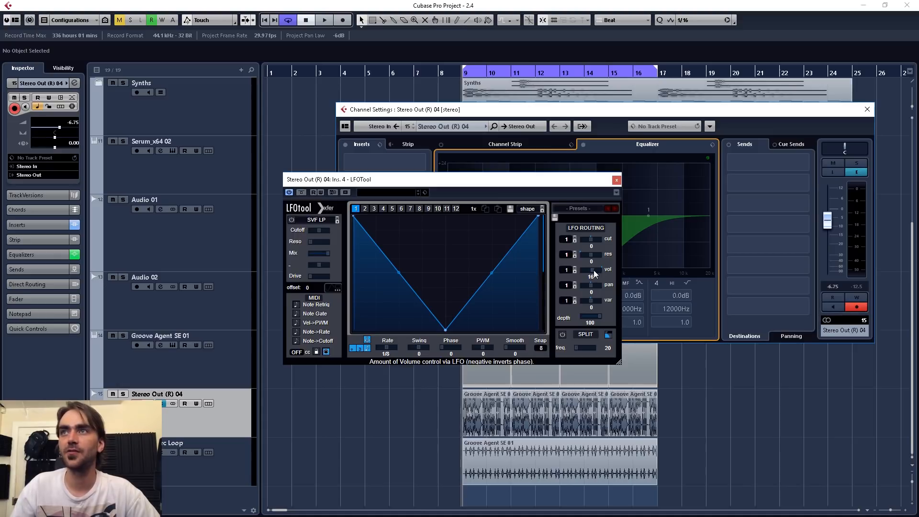
drag(592, 271, 611, 270)
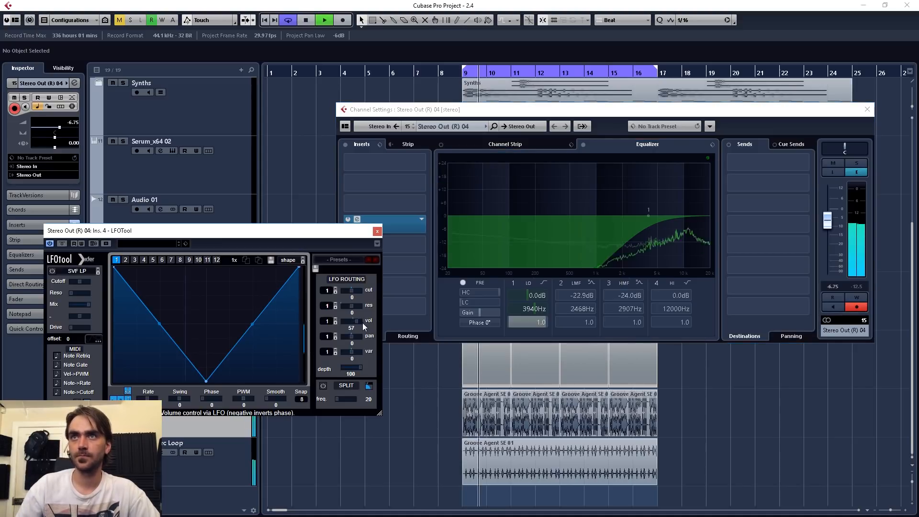
drag(362, 324, 368, 324)
drag(147, 398, 145, 398)
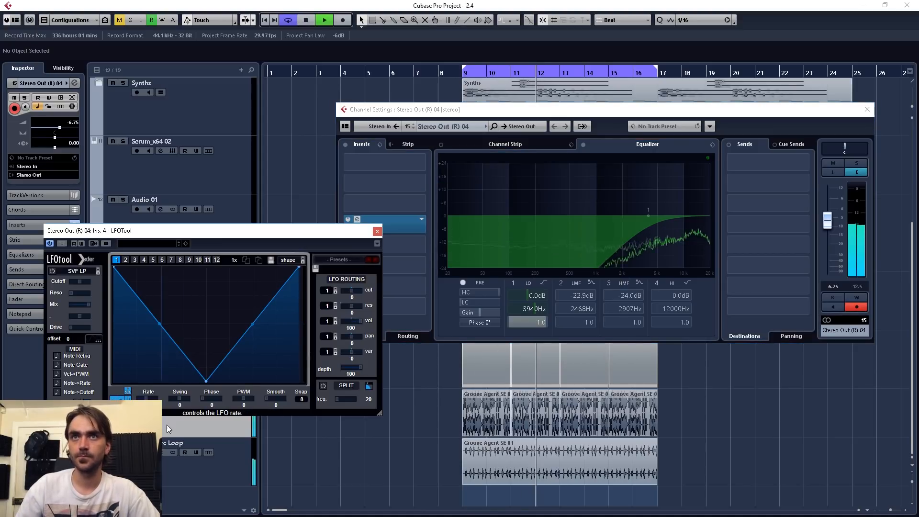
click(866, 110)
Reshape LFO curve 1 into a single rounded hump with its centre at maximum and lowered ends.
drag(206, 382, 210, 267)
drag(113, 268, 114, 340)
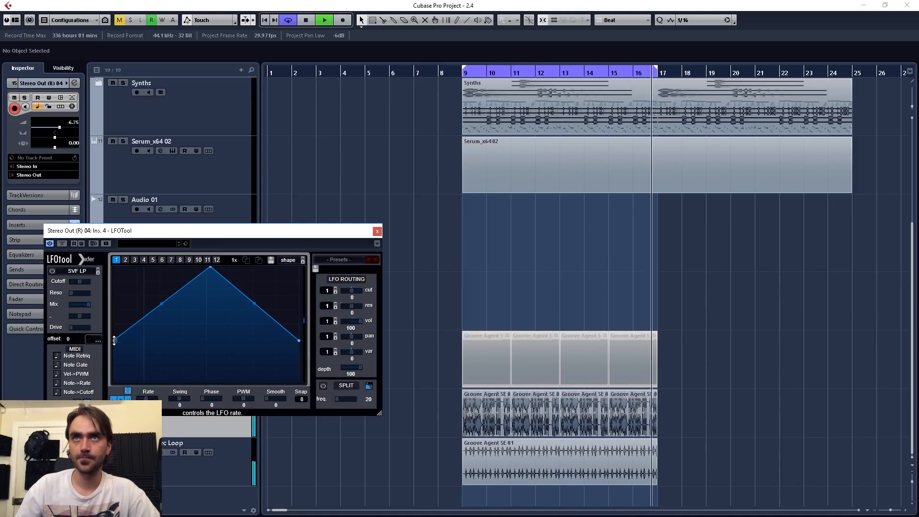
drag(255, 304, 255, 280)
drag(161, 306, 162, 282)
Add points to LFO curve 1 to form two rounded humps with a sharp central dip, and close LFOTool.
double_click(223, 267)
drag(223, 267, 199, 277)
click(189, 261)
click(116, 260)
drag(210, 314, 289, 267)
double_click(238, 323)
drag(247, 292, 247, 275)
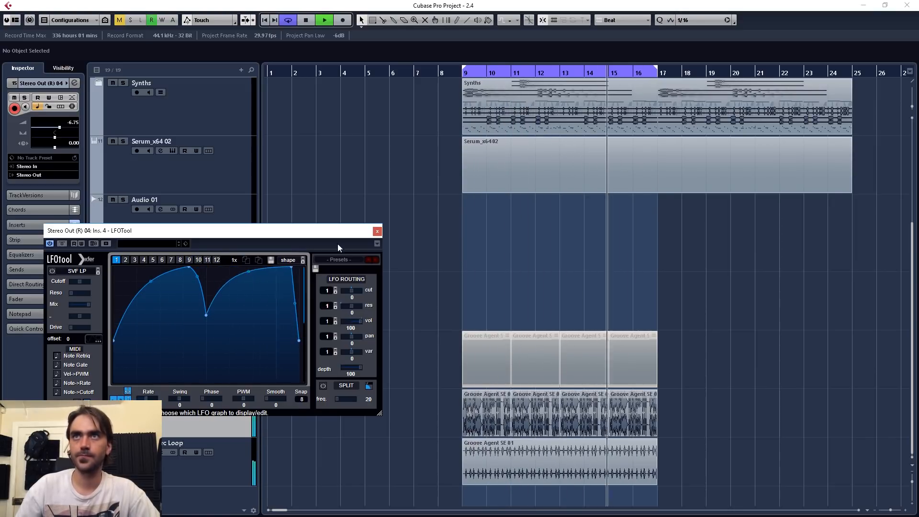
click(377, 231)
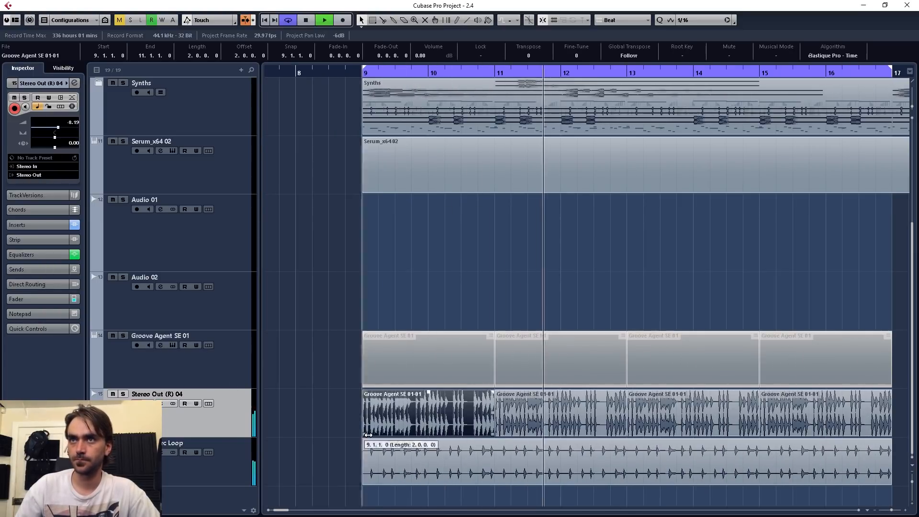
Cut the first hi-hat event down to a half-bar slice at bar 9 and duplicate it three times up to bar 11.
drag(368, 434, 432, 433)
drag(445, 422, 395, 435)
key(ctrl+d)
key(ctrl+d)
key(ctrl+d)
Delete the half-bar hi-hat slice before bar 11 and rearrange the remaining hi-hat events to fill bars 9 to 13.
click(536, 430)
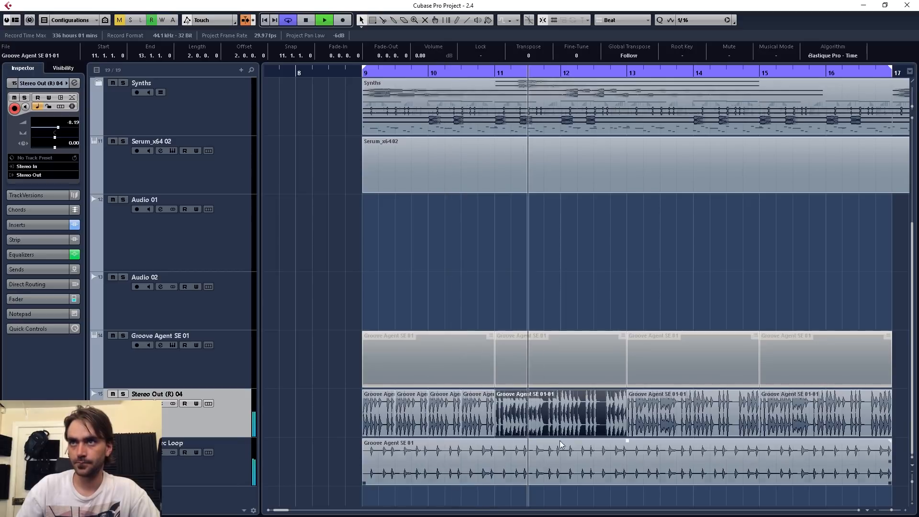
drag(498, 434, 476, 426)
click(479, 423)
key(Delete)
click(343, 419)
drag(343, 420, 441, 417)
drag(372, 407, 505, 407)
drag(673, 415, 640, 414)
Combine the hi-hat events between bars 9 and 13 into a single audio part.
drag(724, 433, 475, 414)
scroll(674, 426, down, 2)
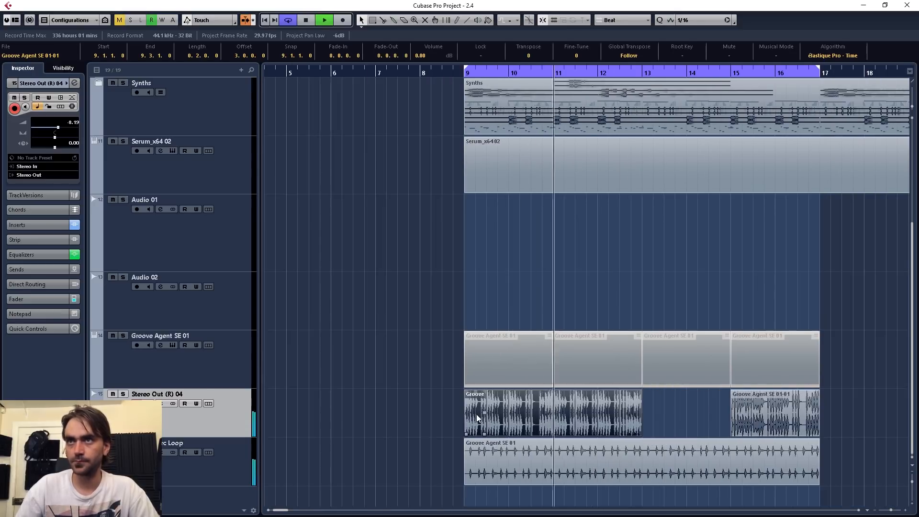
right_click(476, 414)
mouse_move(526, 291)
click(684, 338)
key(Return)
Delete the leftover hi-hat event at bars 15 to 17 and copy the combined part to bar 13.
drag(688, 417, 902, 423)
key(Delete)
drag(507, 414, 678, 407)
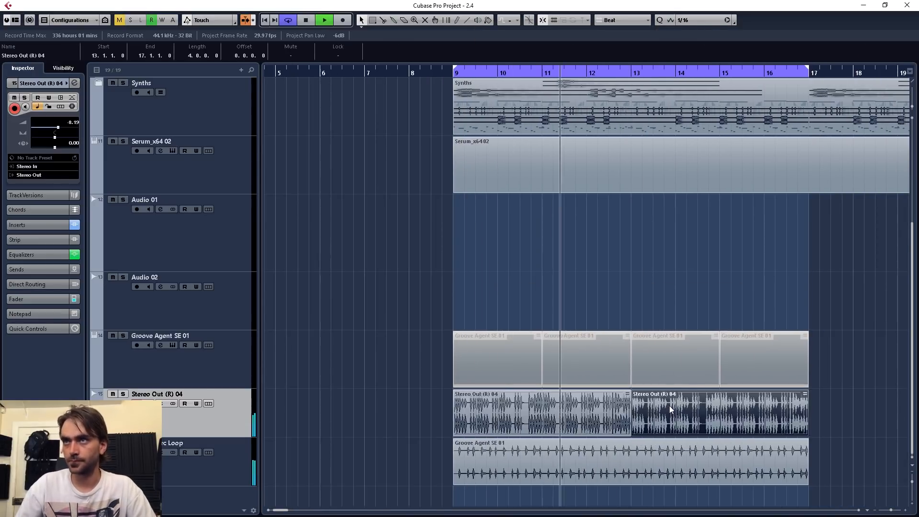
scroll(665, 407, down, 2)
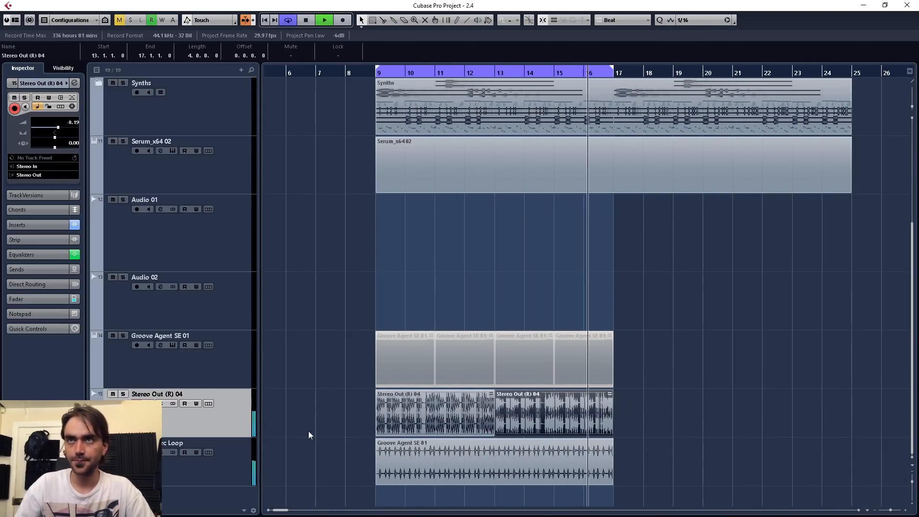
Add the HIHAT-432(OPEN) sample from MediaBay on a new track at position 9.2.1.
key(F5)
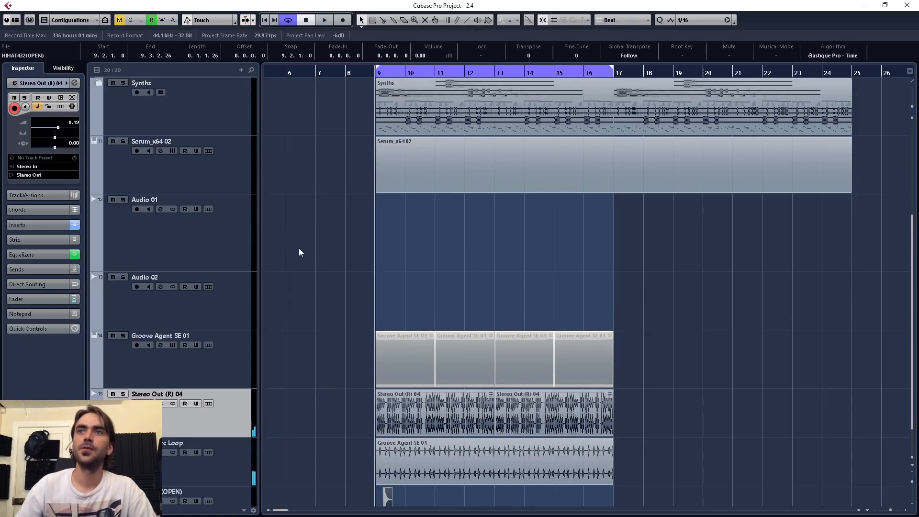
scroll(335, 311, down, 1)
scroll(398, 423, up, 3)
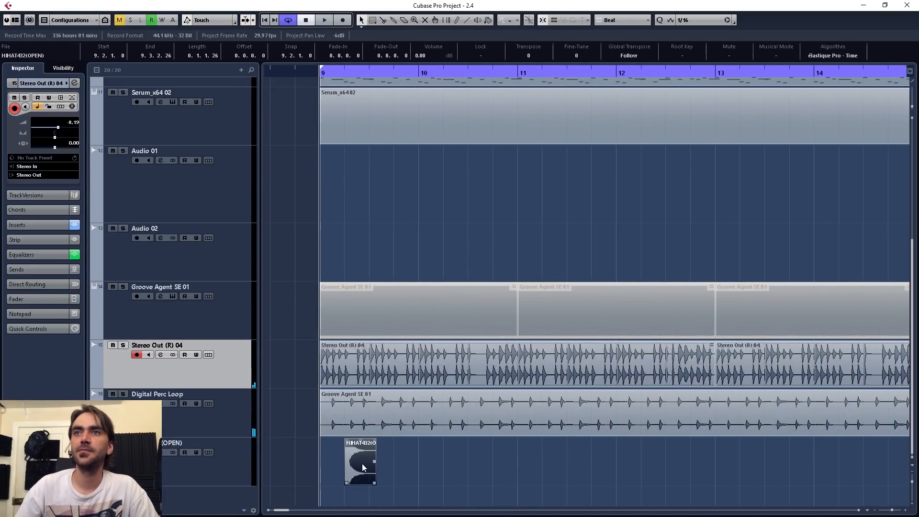
Place the open hi-hat event at 9.1.1, trimmed to one beat, with a fade-out of 0.0.1.56.
scroll(361, 463, up, 1)
scroll(362, 463, left, 2)
drag(504, 481, 471, 482)
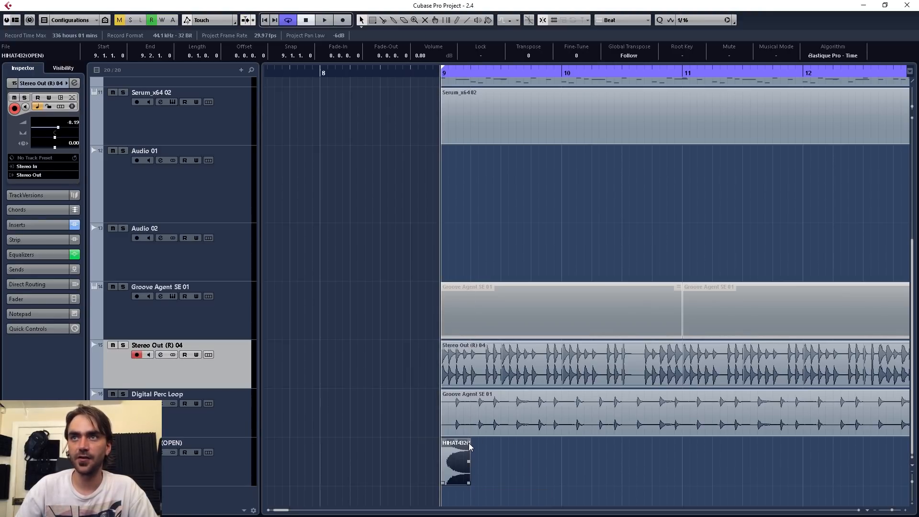
drag(458, 444, 458, 444)
Duplicate the one-beat open hi-hat event repeatedly until the copies fill bars 9 to 17.
key(ctrl+d)
key(ctrl+d)
key(ctrl+d)
key(ctrl+d)
key(ctrl+d)
key(ctrl+d)
key(ctrl+d)
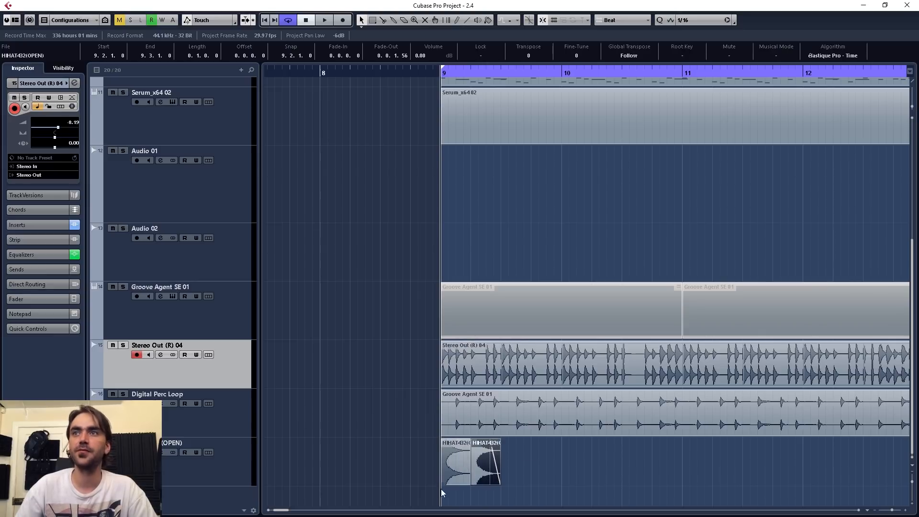
drag(686, 490, 435, 465)
key(ctrl+d)
key(ctrl+d)
key(ctrl+d)
scroll(623, 471, down, 4)
Set the grid type to Use Quantize and shift all open hi-hat events together so the first starts at 9.1.3.
drag(817, 470, 255, 481)
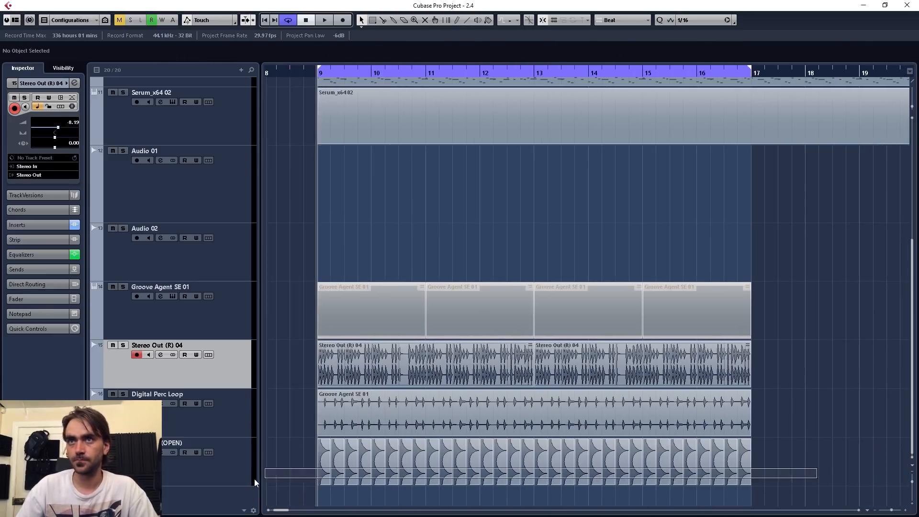
scroll(299, 459, up, 7)
click(617, 22)
click(621, 53)
scroll(355, 474, down, 2)
drag(353, 475, 372, 475)
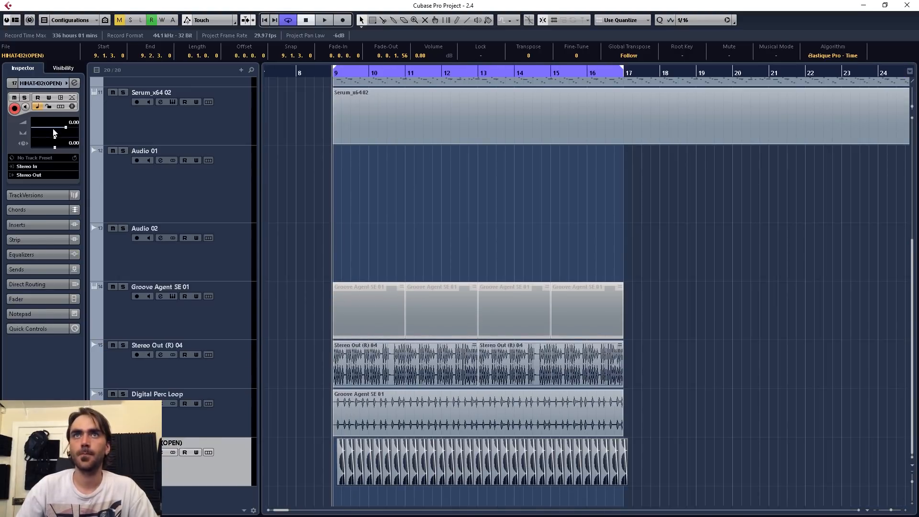
Lower the HIHAT432(OPEN) track's volume to -14.9 dB and change its first EQ band to a high-pass filter.
drag(61, 128, 52, 128)
click(75, 83)
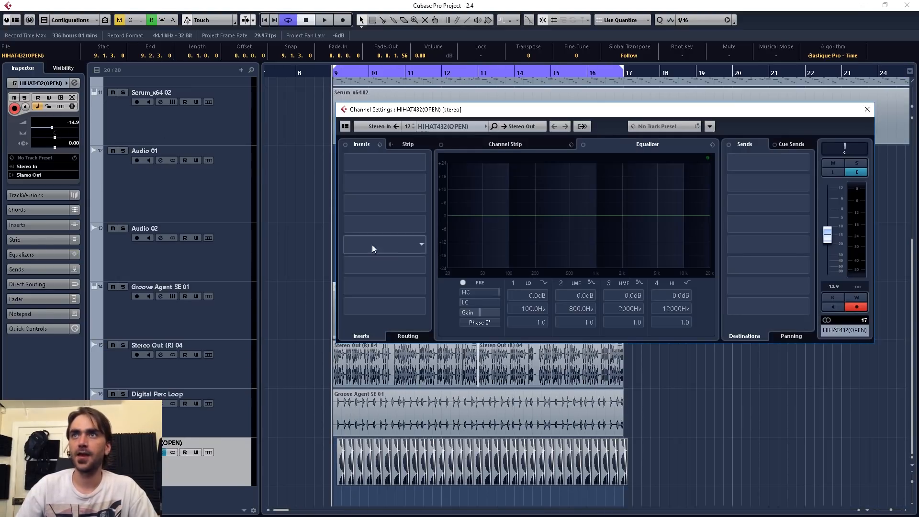
click(544, 283)
click(532, 304)
click(511, 283)
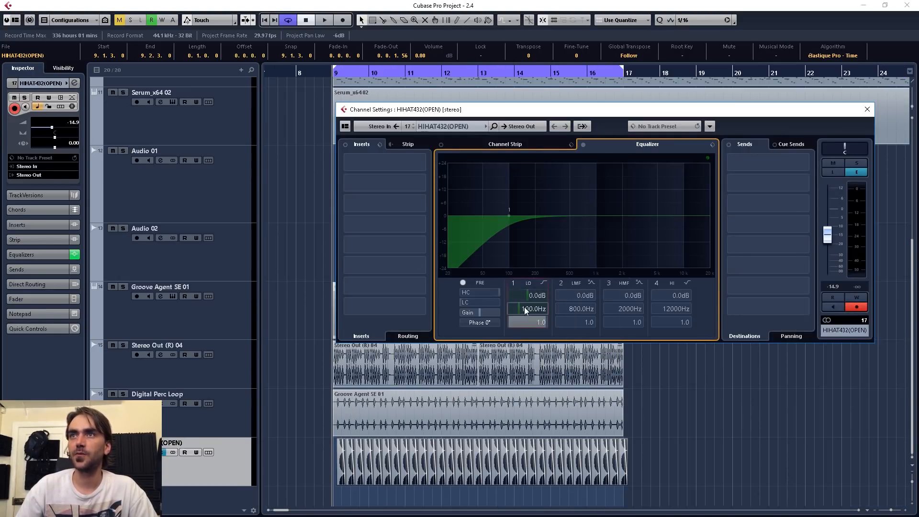
Set the open hi-hat's high-pass frequency to 3660 Hz while the loop plays, and close the channel settings.
drag(525, 310, 536, 273)
key(space)
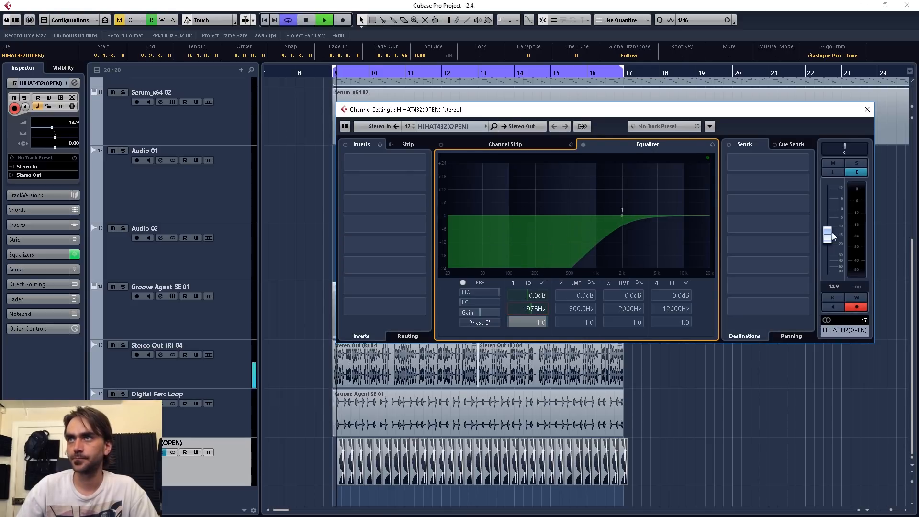
scroll(526, 309, up, 5)
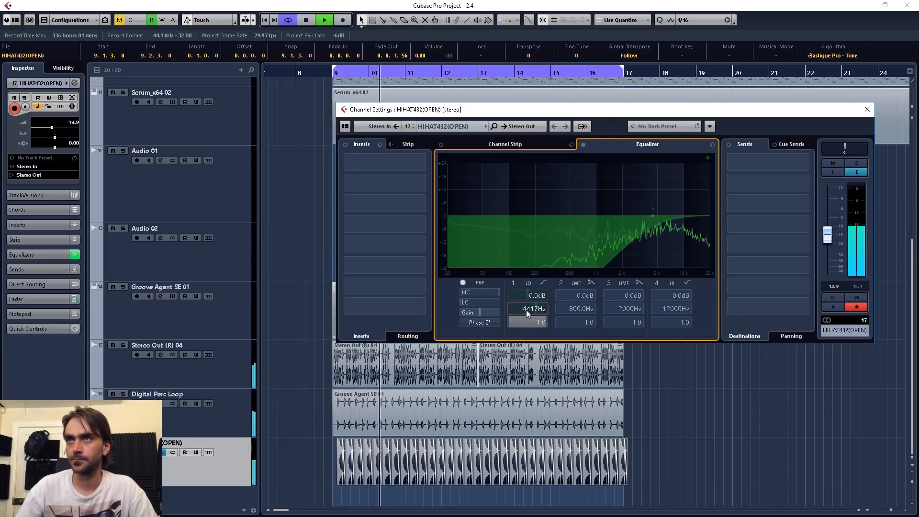
scroll(526, 310, down, 1)
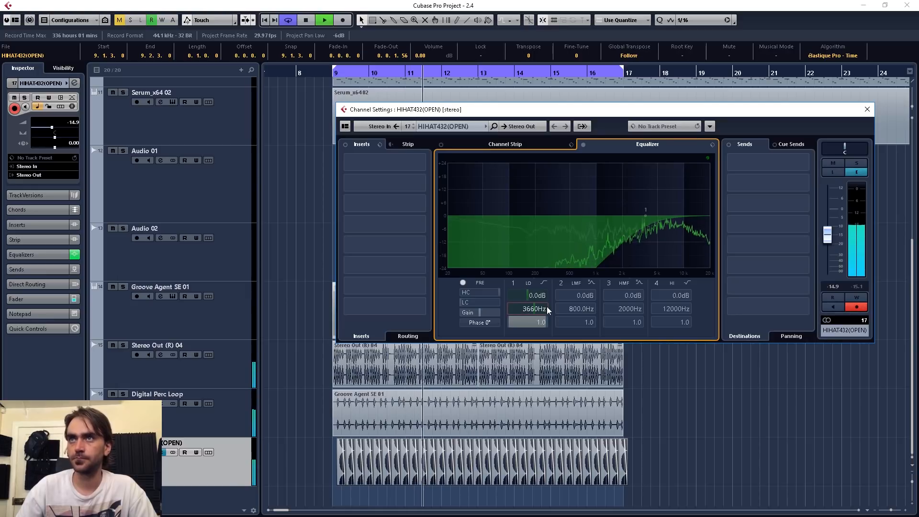
click(866, 110)
Shorten all the open hi-hat events together to a length of 0.0.2.61.
drag(683, 461, 328, 473)
scroll(343, 458, up, 8)
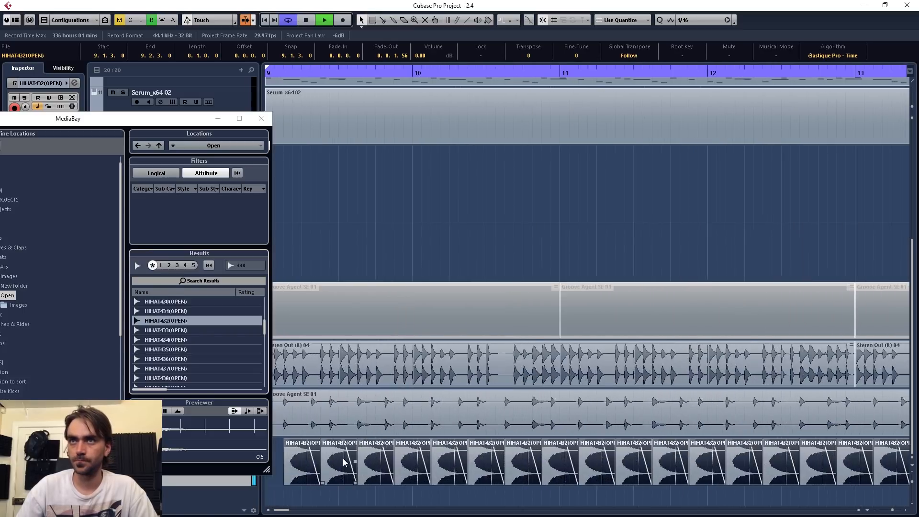
scroll(349, 461, left, 5)
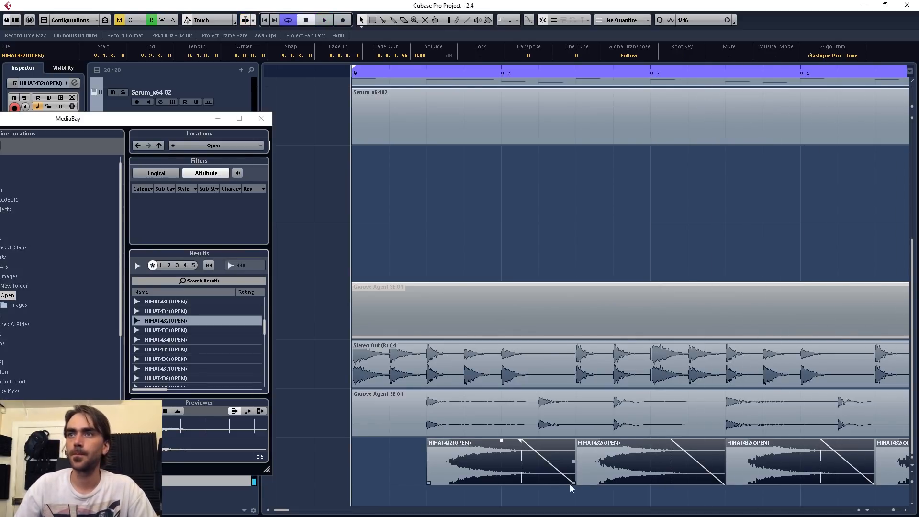
drag(572, 484, 518, 481)
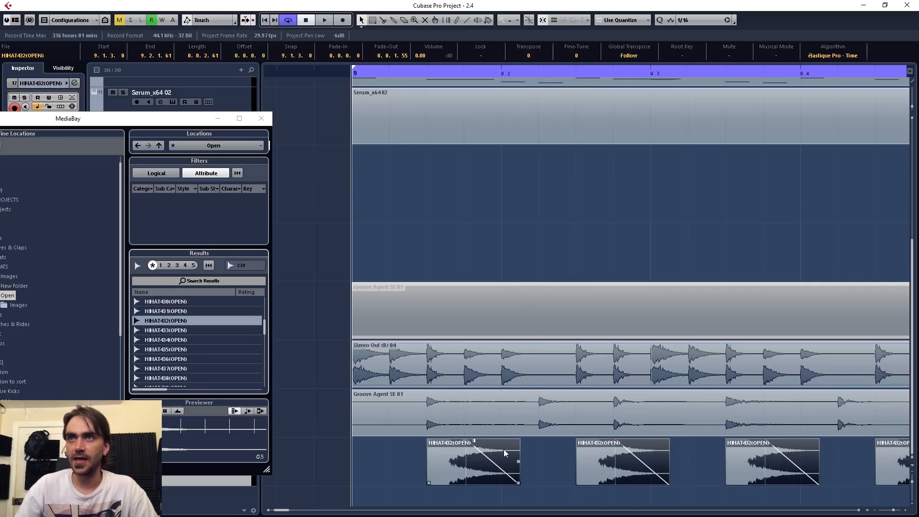
Close the MediaBay and give the open hi-hat events' fade-outs a smooth spline curve.
key(F5)
drag(918, 169, 632, 169)
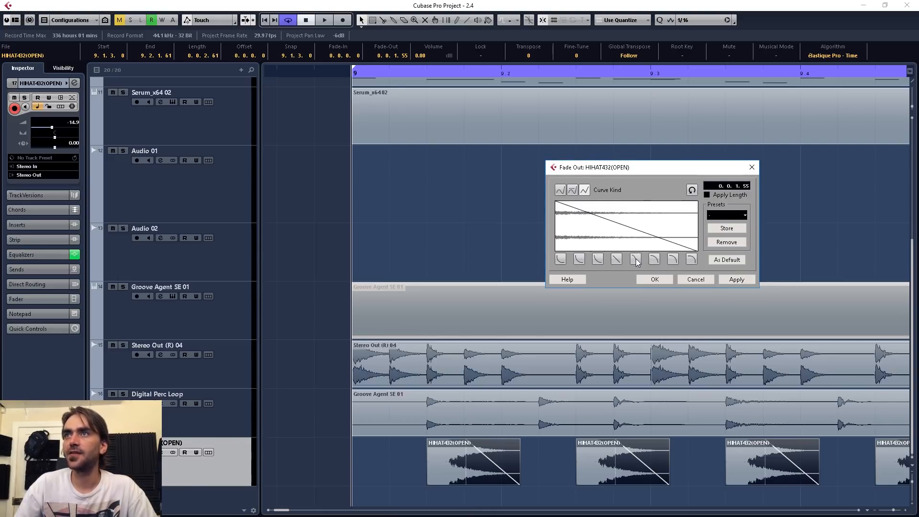
click(560, 190)
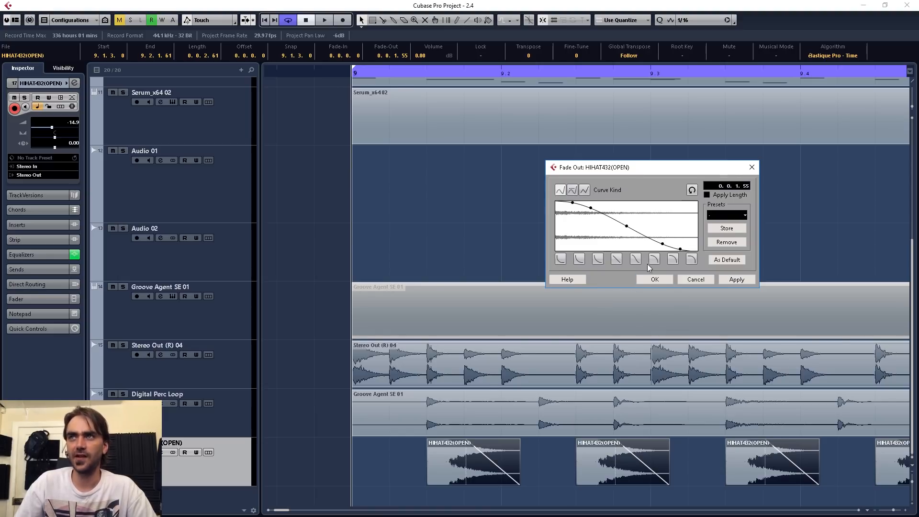
click(654, 280)
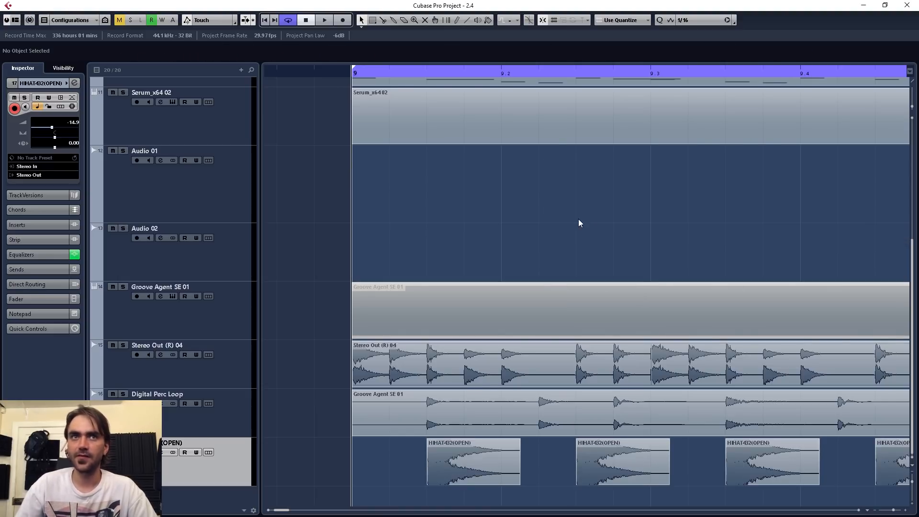
Start playback and combine all the open hi-hat events between bars 9 and 17 into one audio part.
key(space)
scroll(575, 221, down, 5)
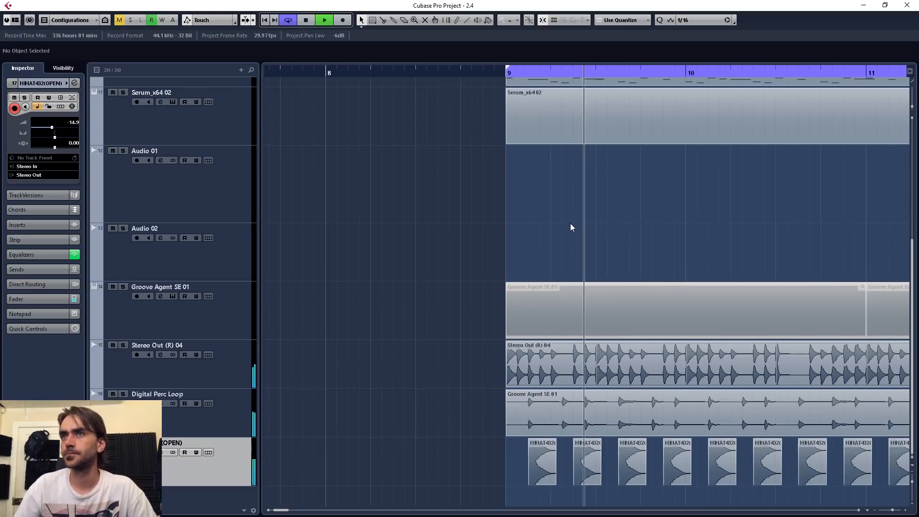
scroll(570, 224, right, 2)
scroll(425, 270, up, 2)
scroll(421, 279, left, 5)
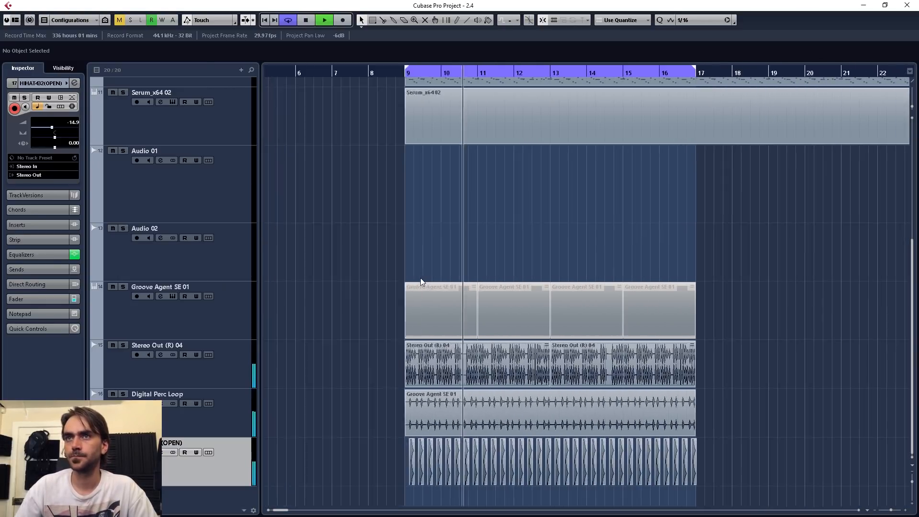
scroll(439, 291, right, 2)
drag(764, 446, 351, 481)
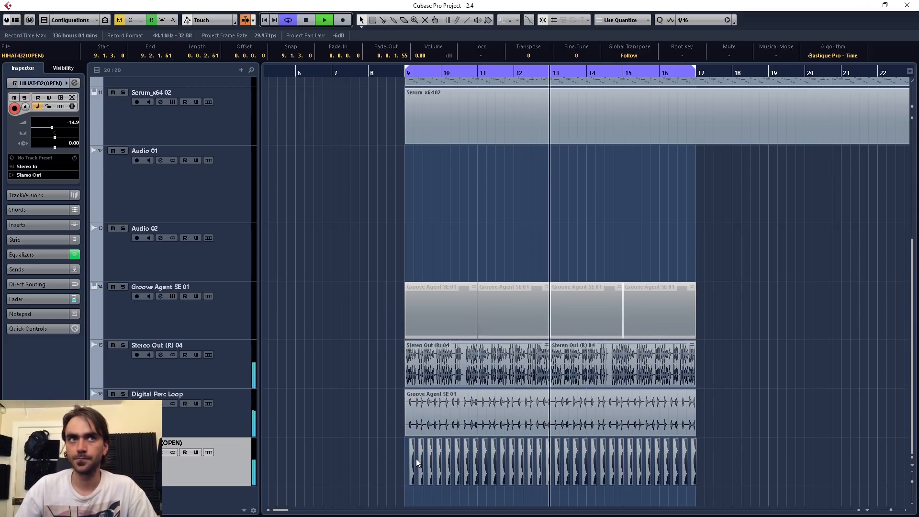
right_click(415, 465)
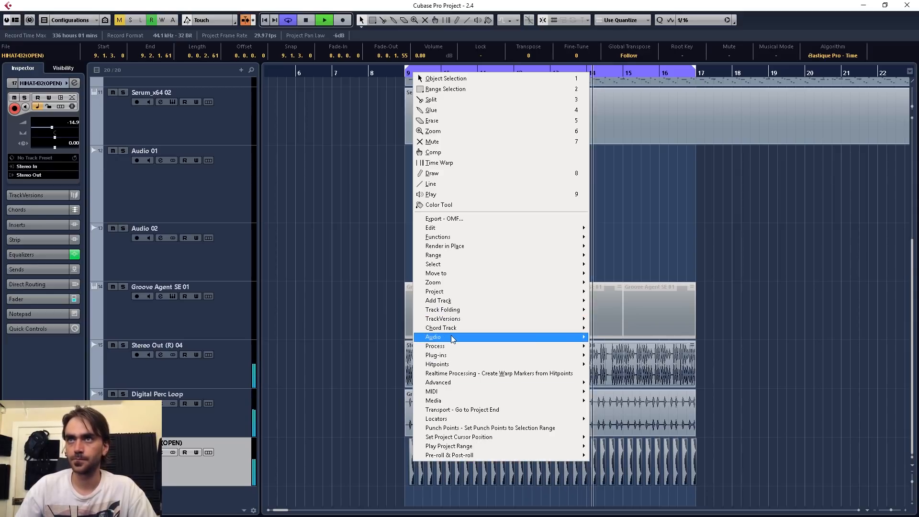
mouse_move(479, 337)
click(639, 363)
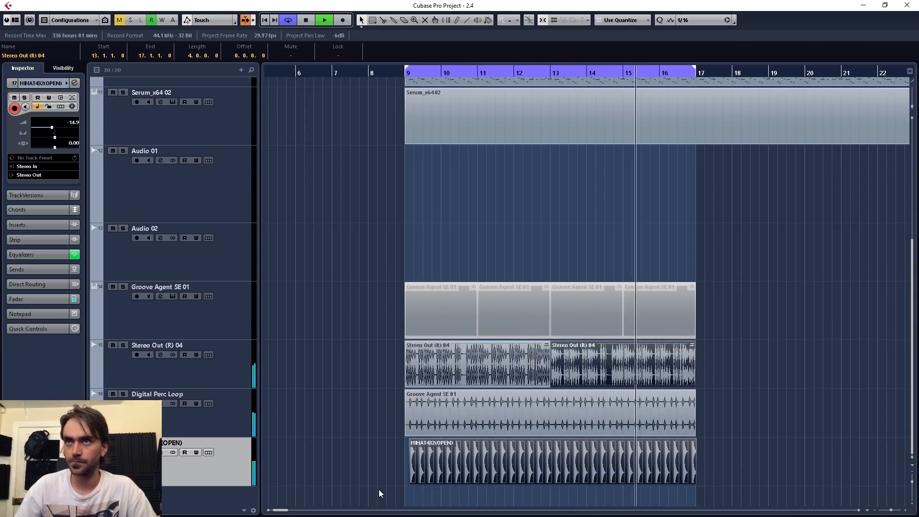
Resize the open hi-hat part to span 9.1.1 to 17.1.1 and set the grid type back to Beat.
drag(410, 483, 405, 484)
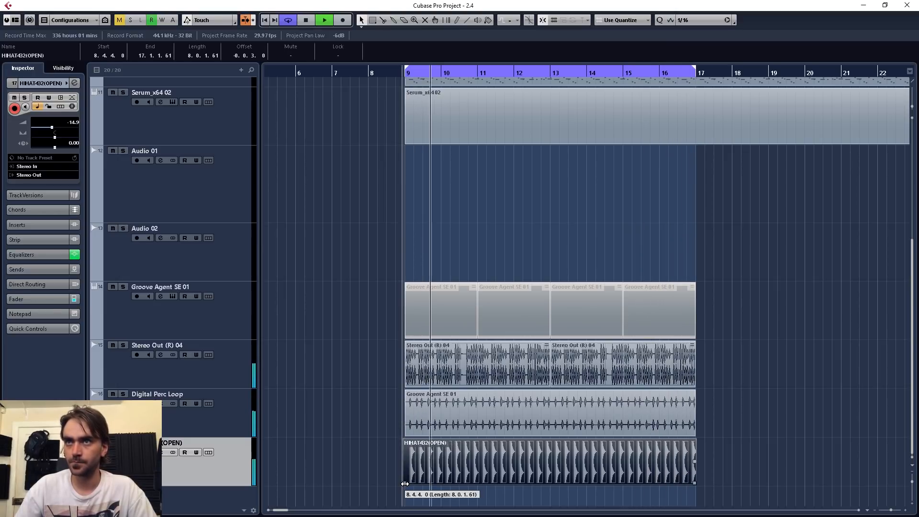
drag(405, 483, 408, 483)
click(736, 449)
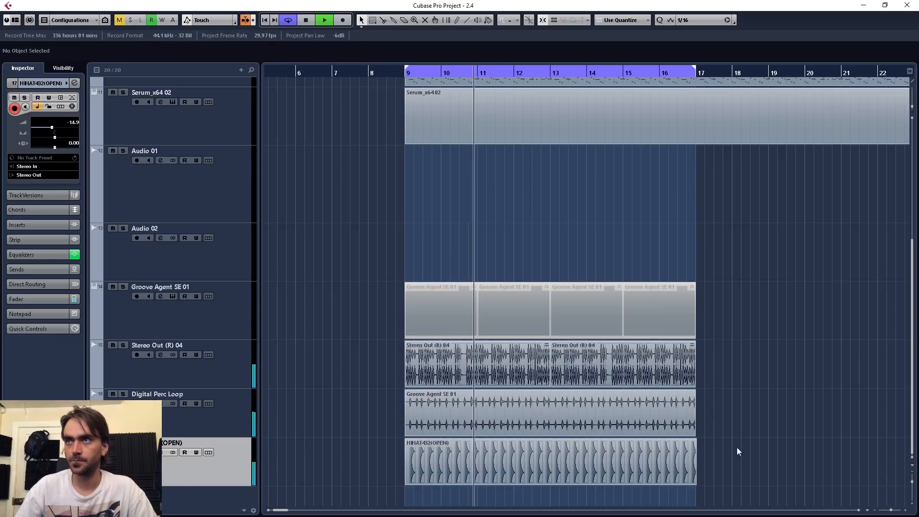
drag(694, 483, 694, 483)
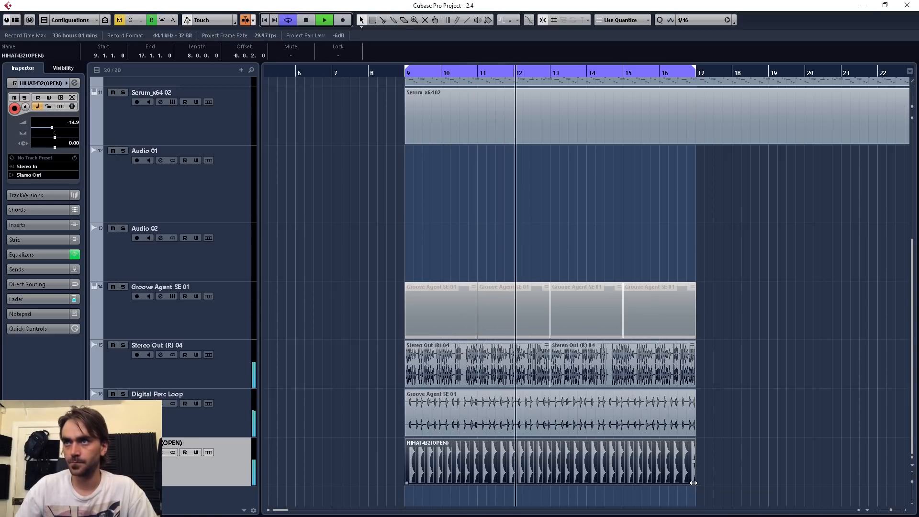
click(622, 19)
click(627, 42)
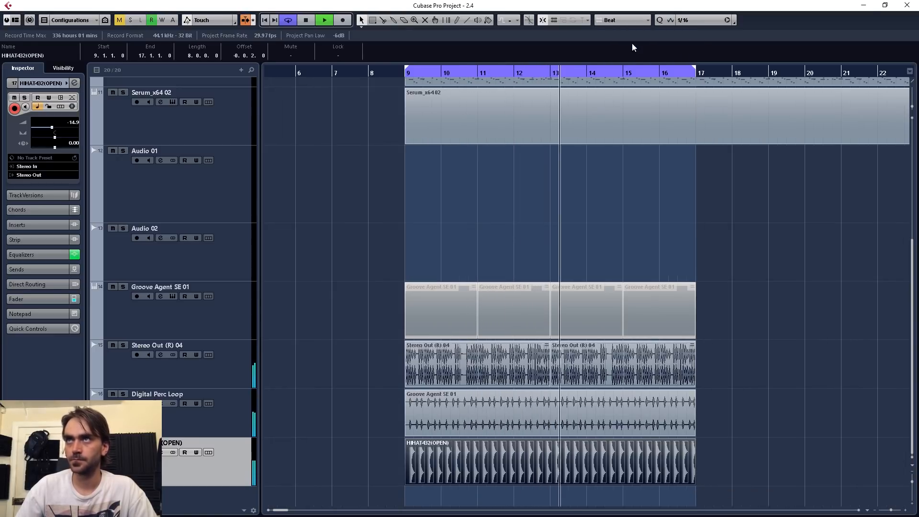
Move the Groove Agent SE 01, Stereo Out (R) 04, Digital Perc Loop and HIHAT432(OPEN) tracks into a new folder.
drag(787, 345, 389, 490)
click(222, 329)
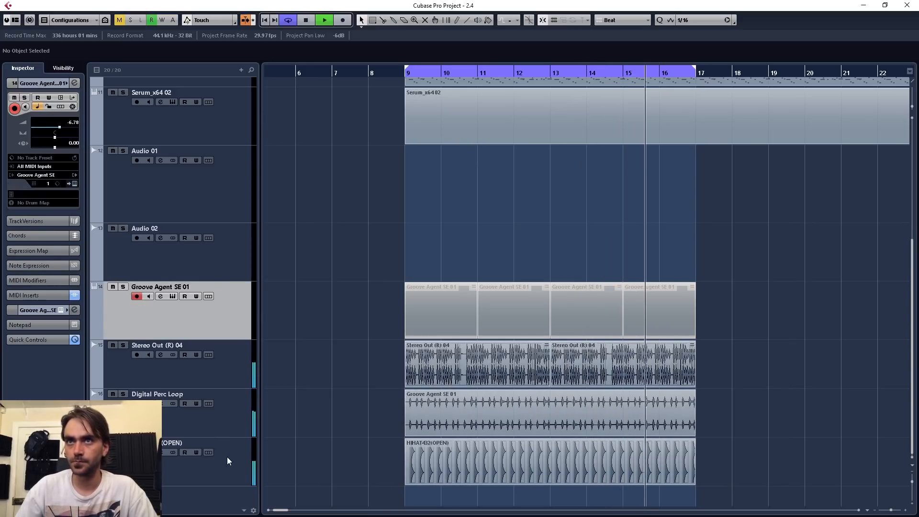
shift+click(225, 426)
shift+click(228, 476)
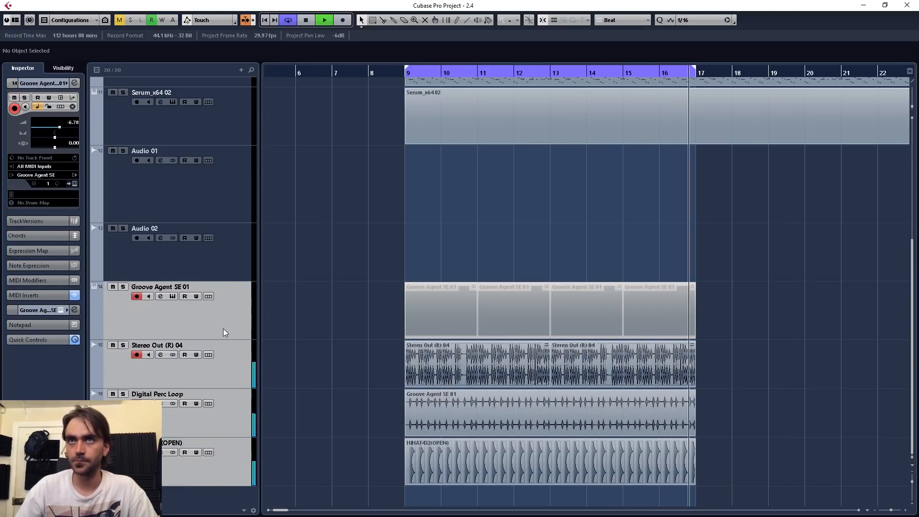
right_click(224, 127)
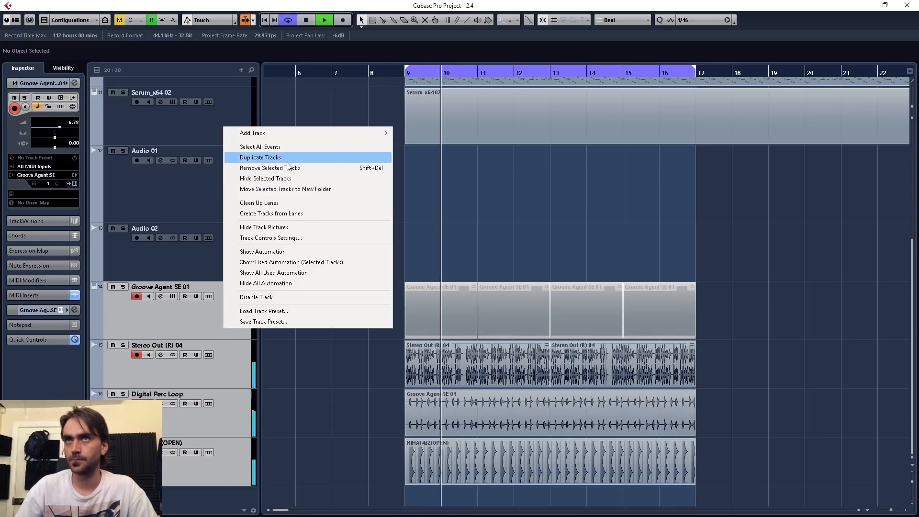
click(284, 189)
Try to rename the new folder track.
double_click(145, 287)
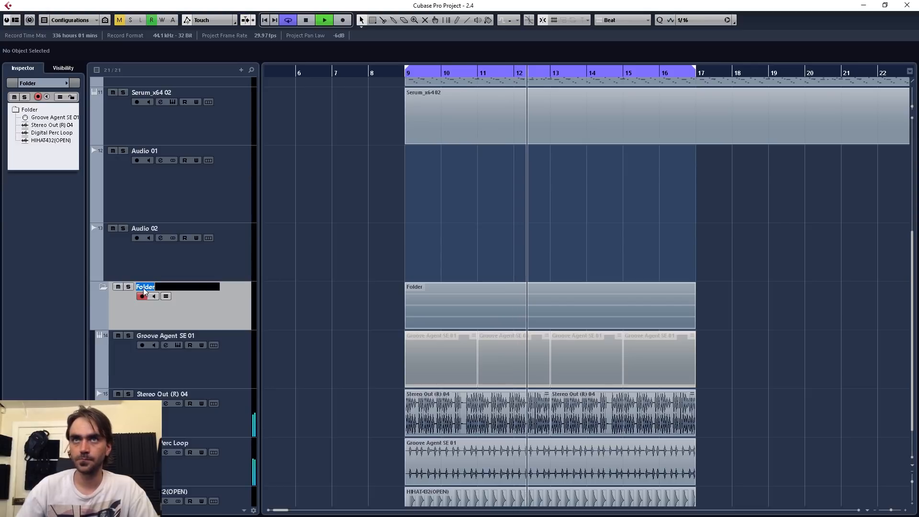
drag(195, 287, 102, 292)
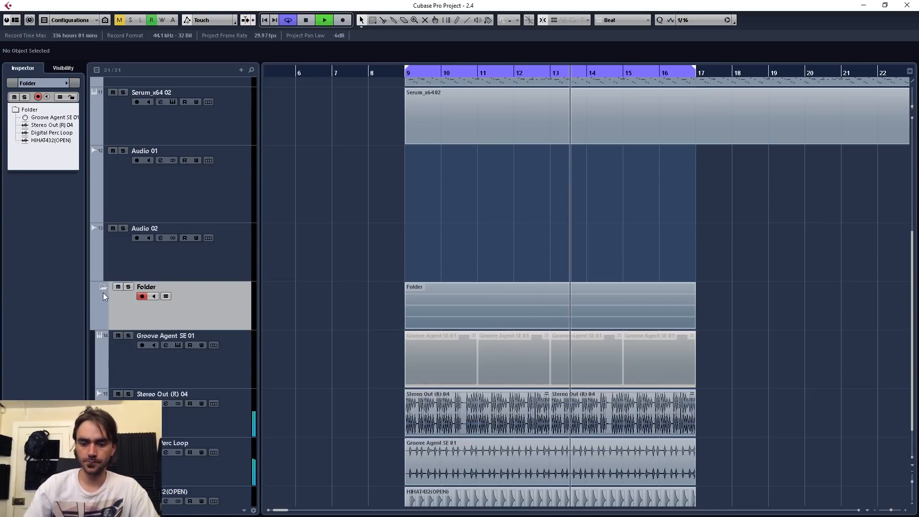
key(shift+p)
key(r)
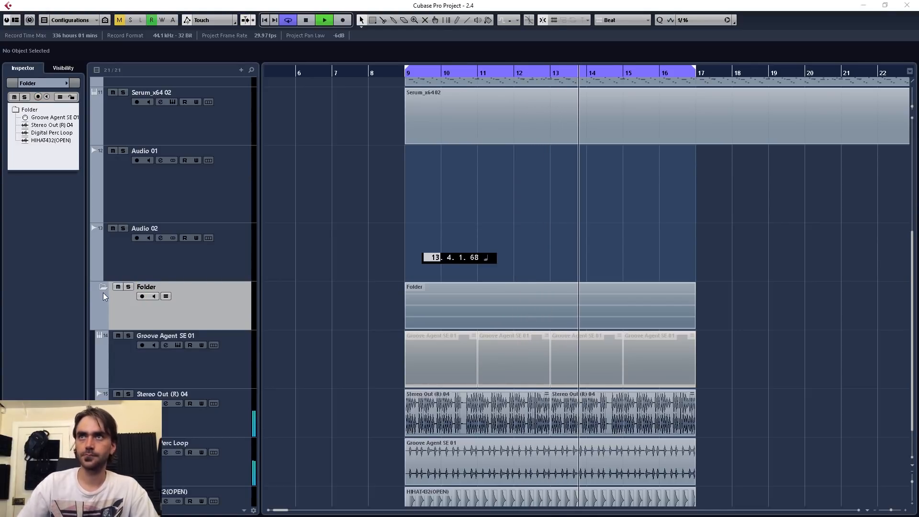
click(269, 281)
click(234, 266)
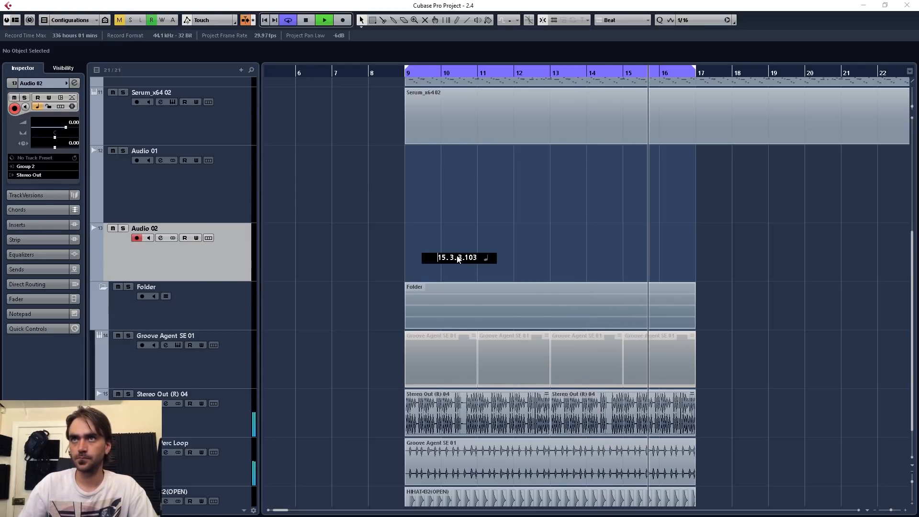
key(space)
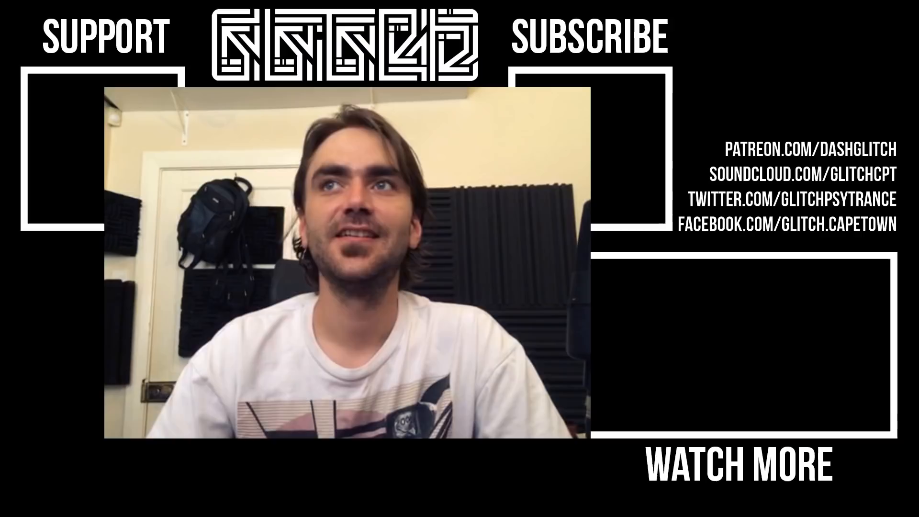